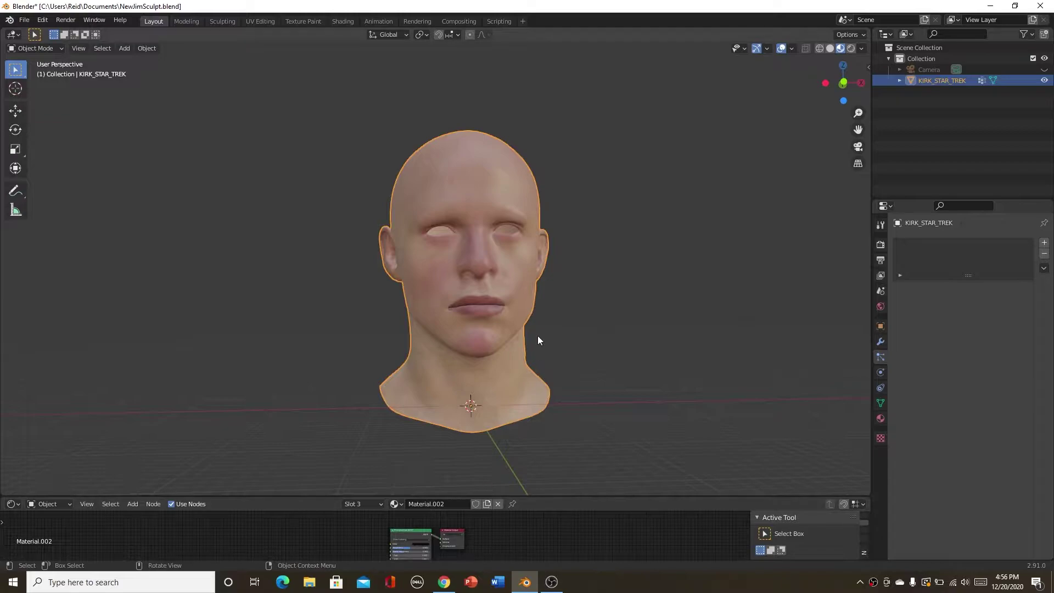
Switch to the Shading workspace and select the head's Default_OBJ material for node editing
scroll(492, 324, "up", 8)
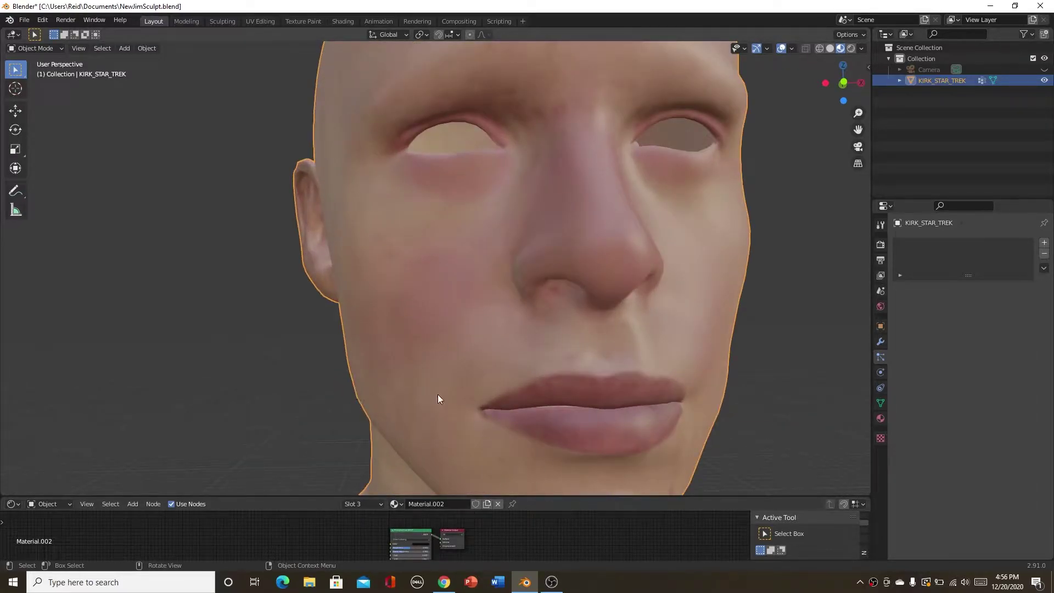
scroll(403, 354, "down", 4)
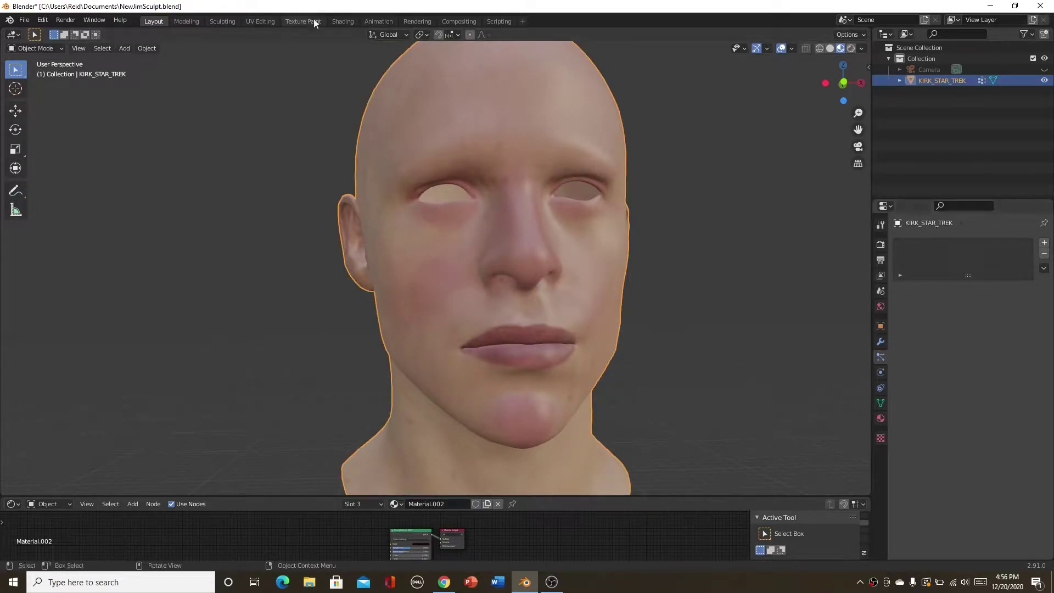
left_click(354, 23)
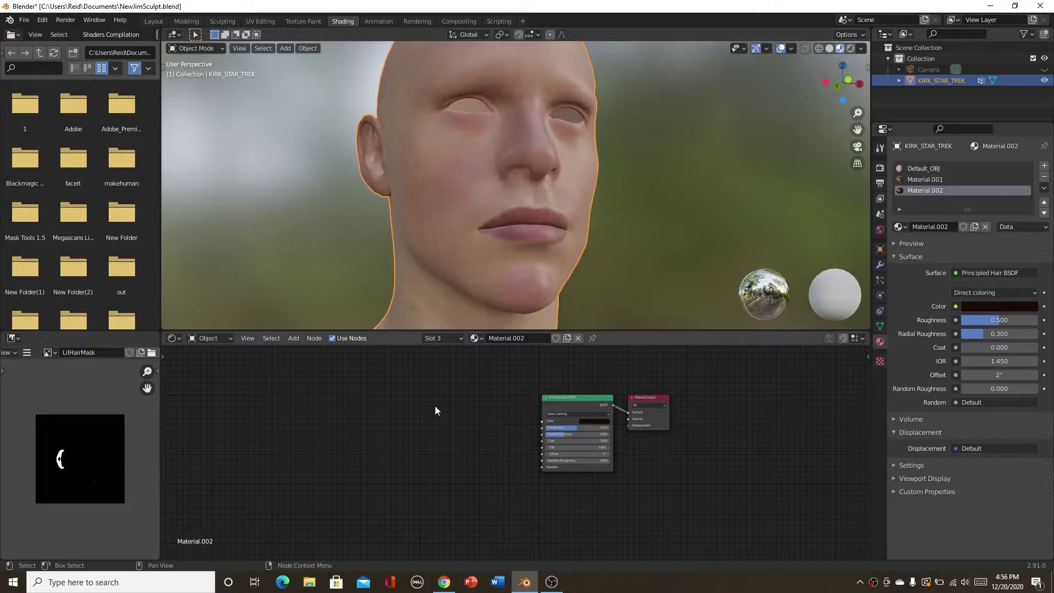
left_click(945, 167)
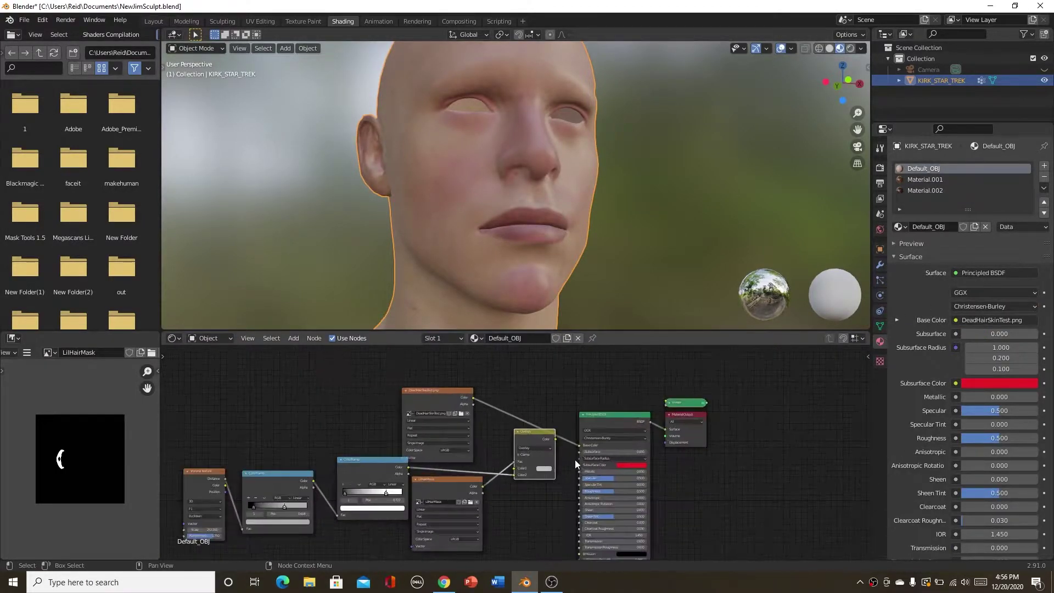
Connect the Overlay node's output to Base Color and route the DeadHairSkinTest.png color into the Overlay's Color1 input
scroll(567, 466, "up", 2)
left_click_drag(525, 444, 568, 447)
left_click_drag(404, 381, 464, 487)
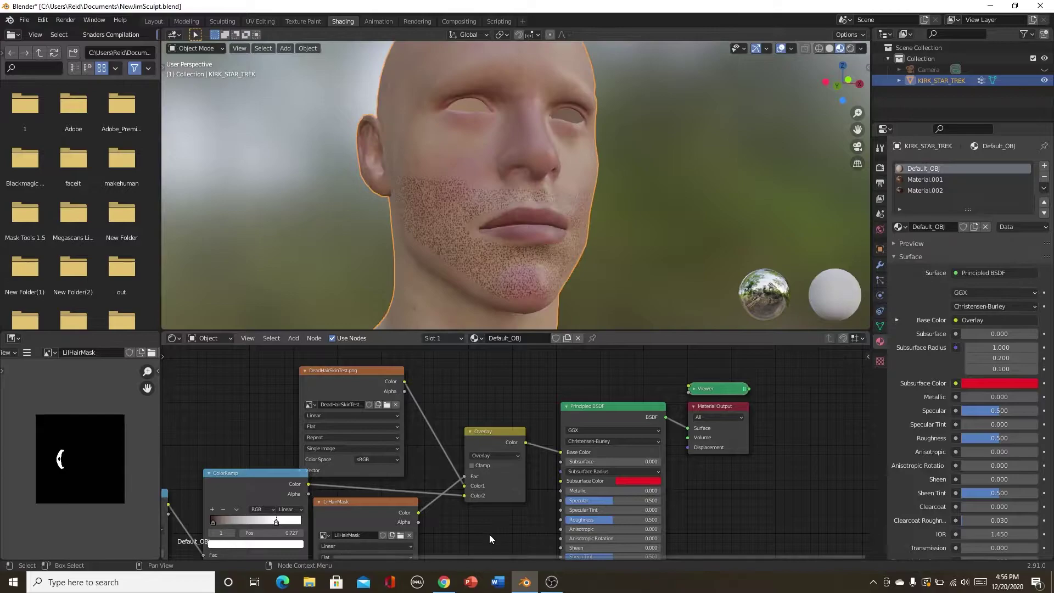
scroll(487, 527, "down", 4)
scroll(571, 199, "up", 5)
middle_click_drag(537, 291, 431, 251)
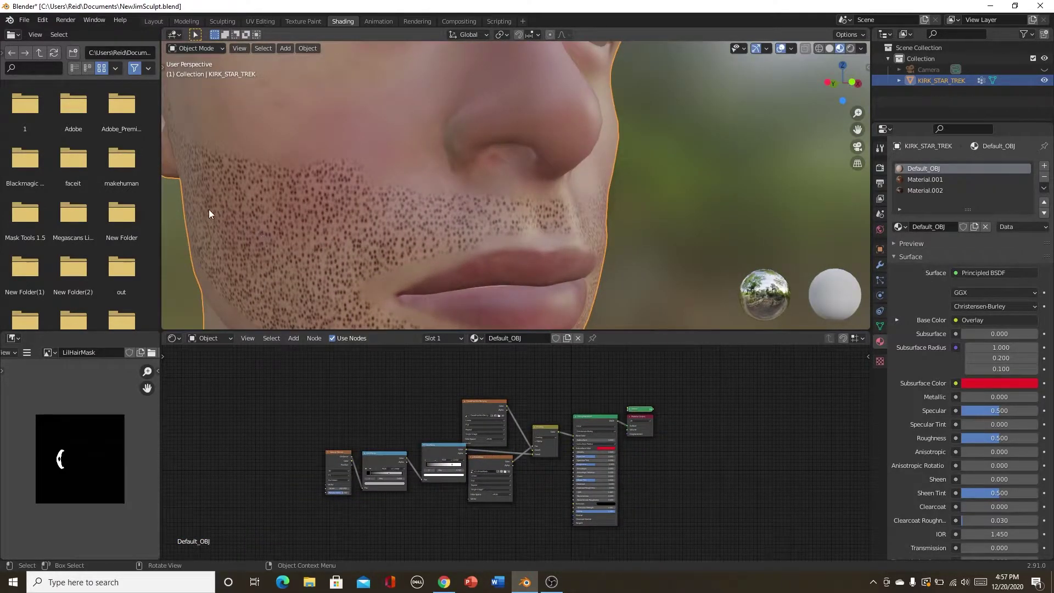
Shift the black stop slightly on the ColorRamp beside the Voronoi Texture and set its light stop's position to about 0.618
scroll(377, 513, "up", 5)
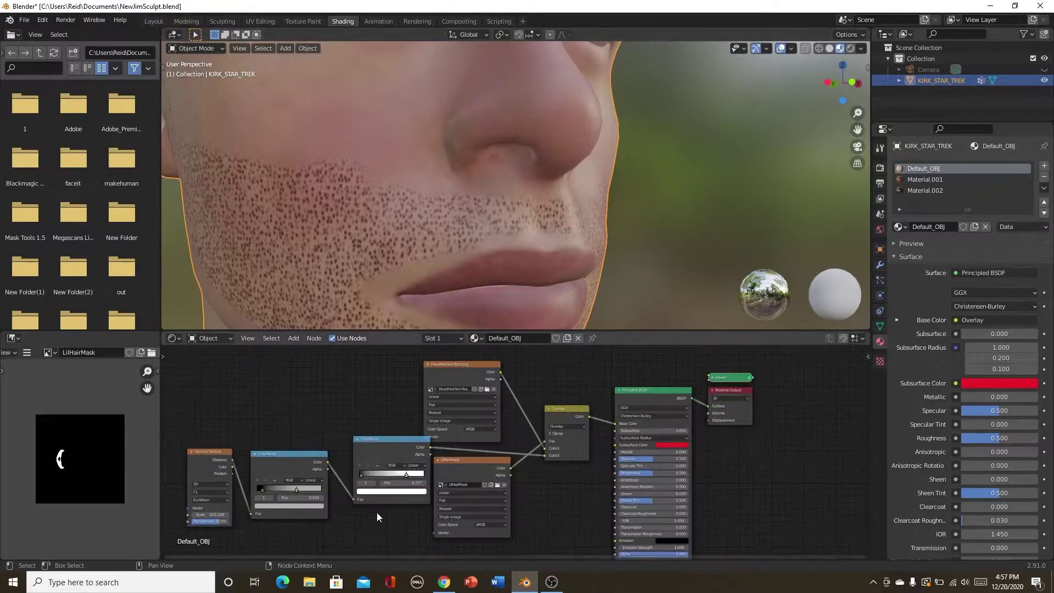
scroll(342, 515, "up", 2)
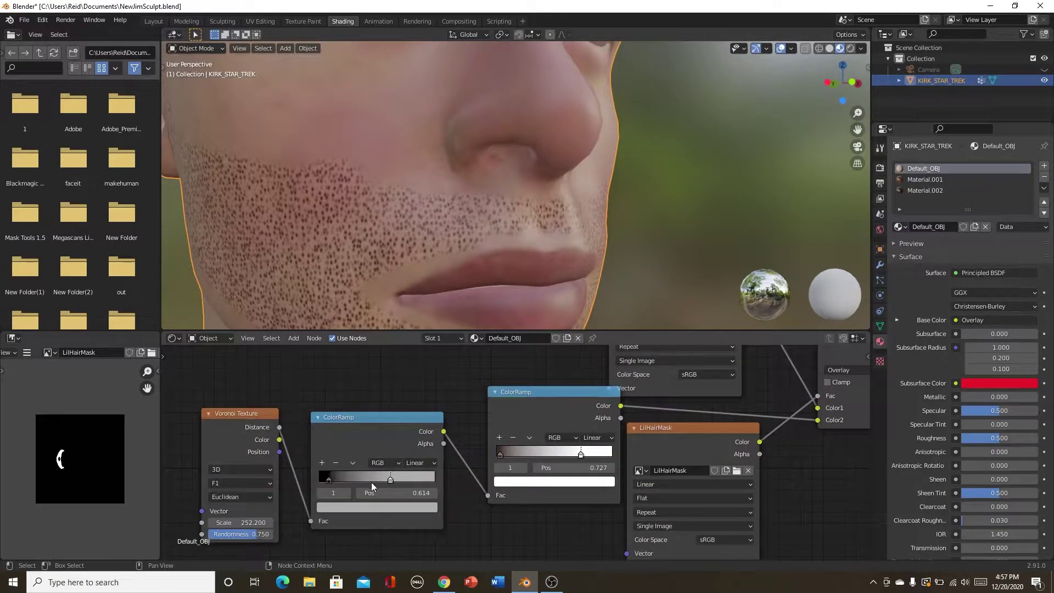
left_click(328, 480)
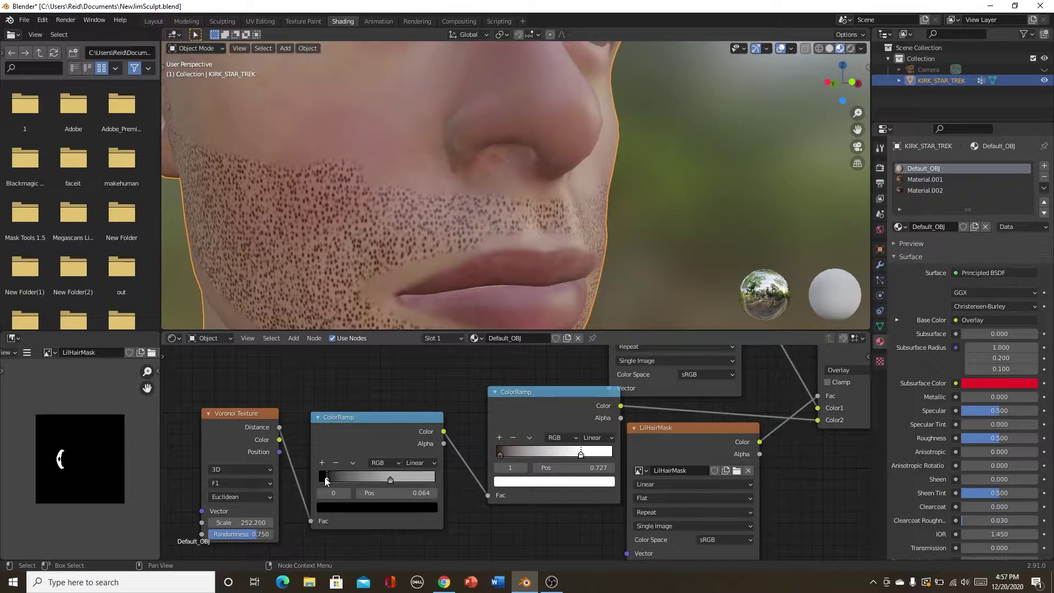
left_click_drag(397, 480, 390, 480)
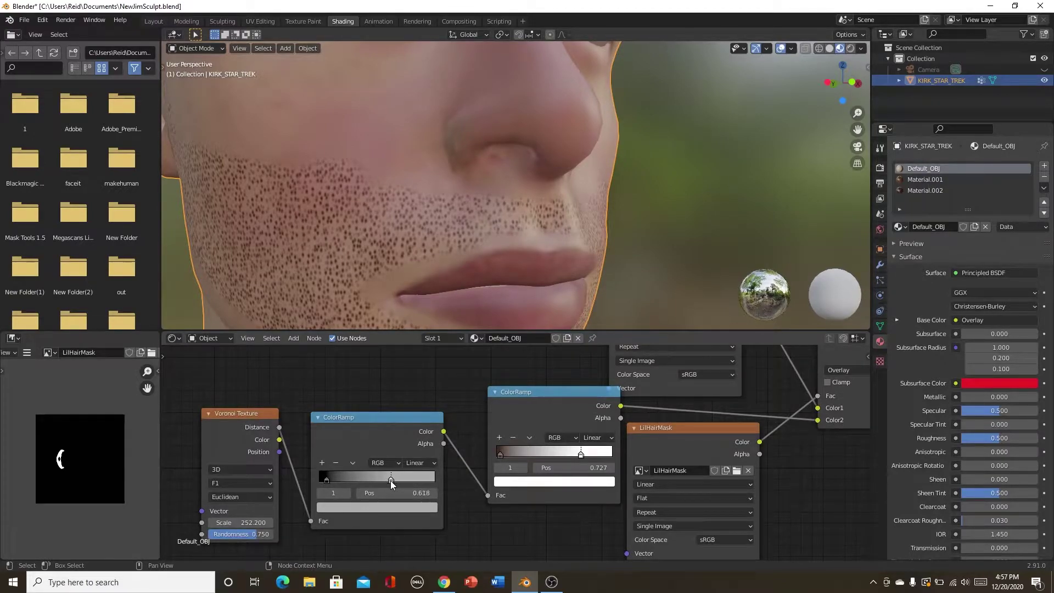
Move the white stop of the ColorRamp feeding the Overlay to about 0.659
scroll(391, 480, "down", 2)
scroll(413, 479, "up", 3)
left_click(383, 470)
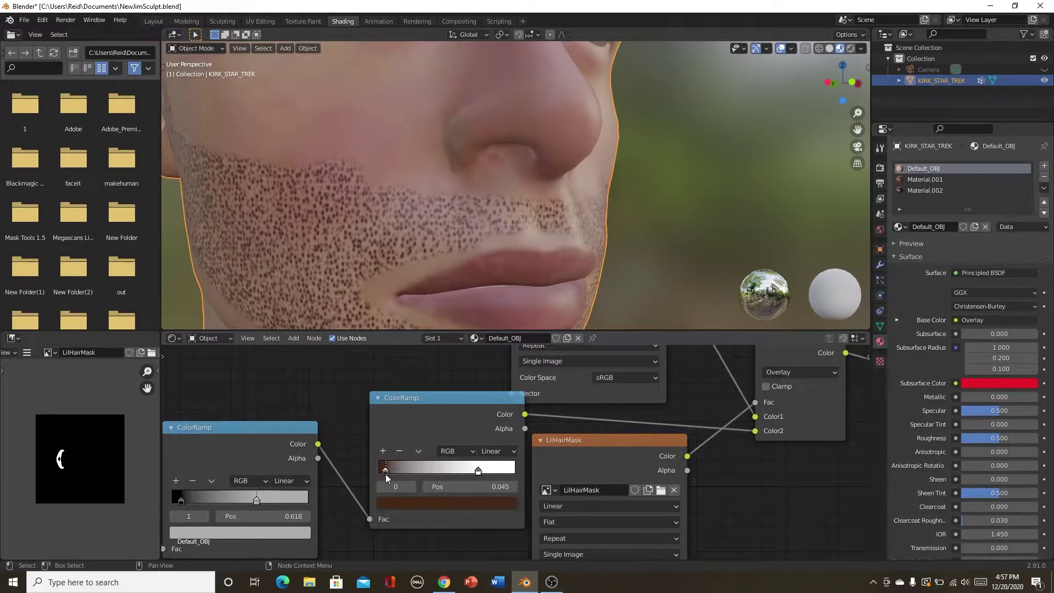
mouse_move(478, 471)
left_mouse_down()
mouse_move(494, 472)
mouse_move(447, 472)
mouse_move(470, 470)
left_mouse_up()
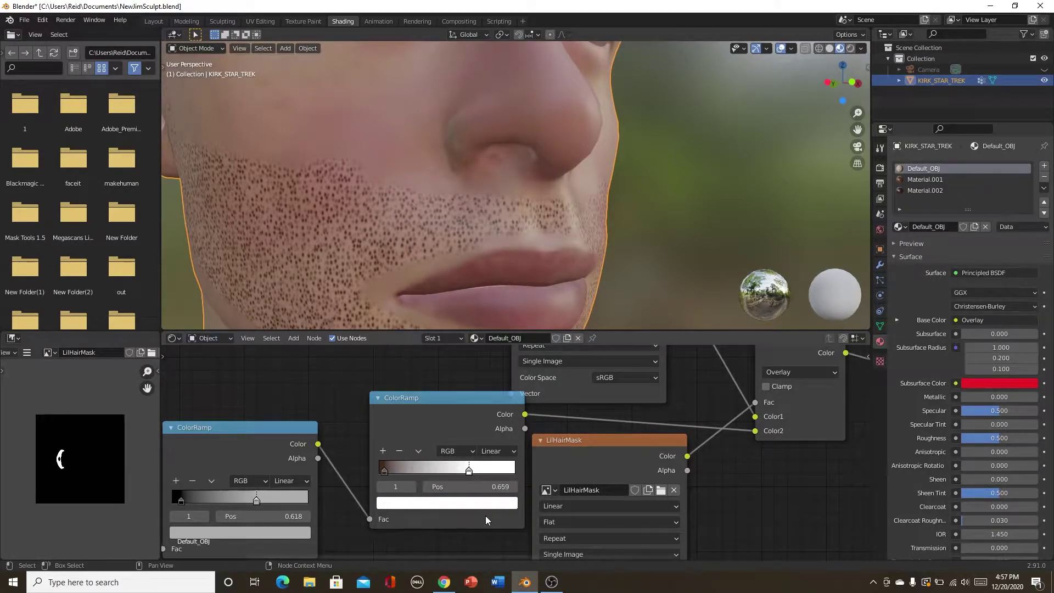
scroll(488, 500, "down", 4)
scroll(626, 232, "down", 3)
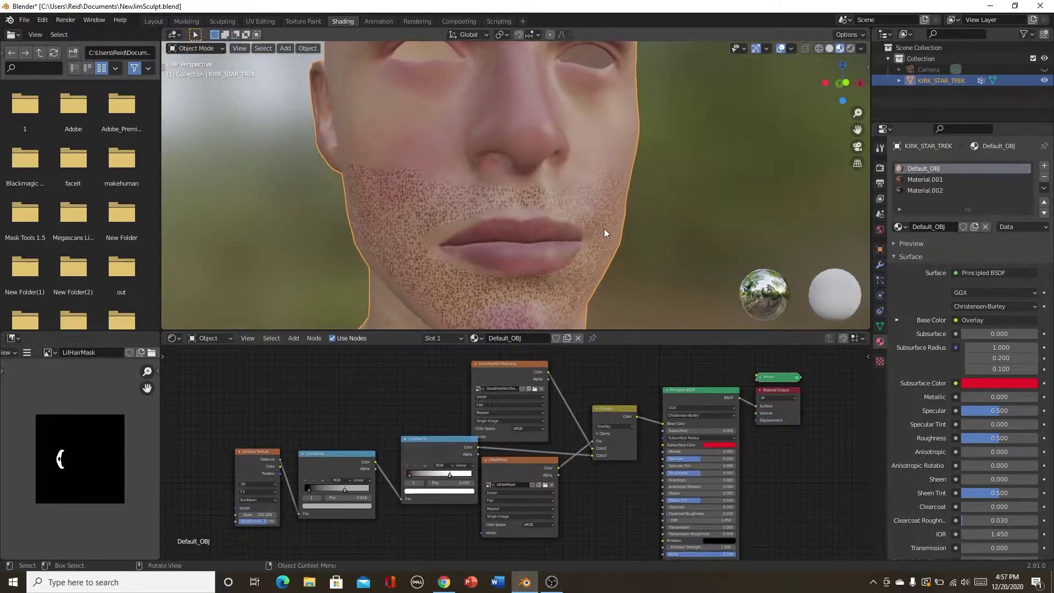
Preview the LilHairMask texture on the face, followed by the DeadHairSkinTest.png texture, through a Viewer node
scroll(575, 488, "up", 4)
left_click(482, 477)
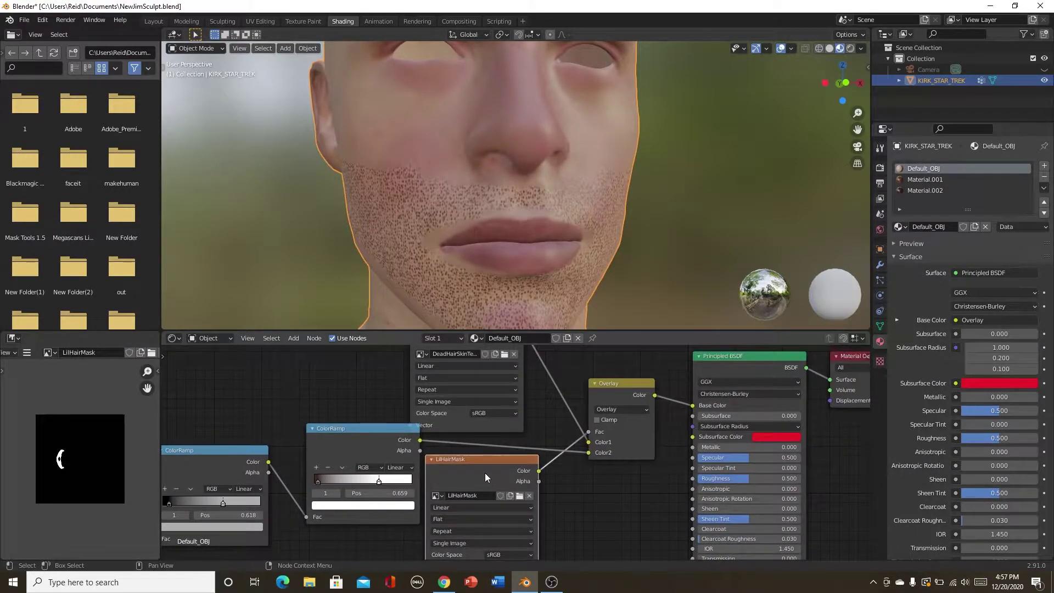
left_click(486, 473, "ctrl+shift")
scroll(578, 492, "down", 2)
scroll(449, 416, "up", 2)
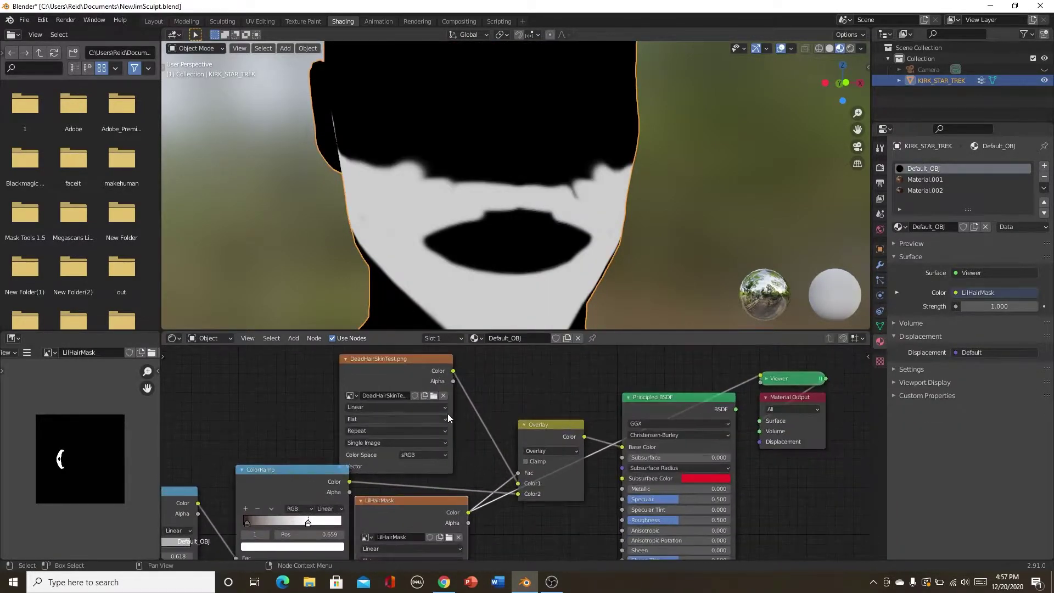
left_click(428, 378, "ctrl+shift")
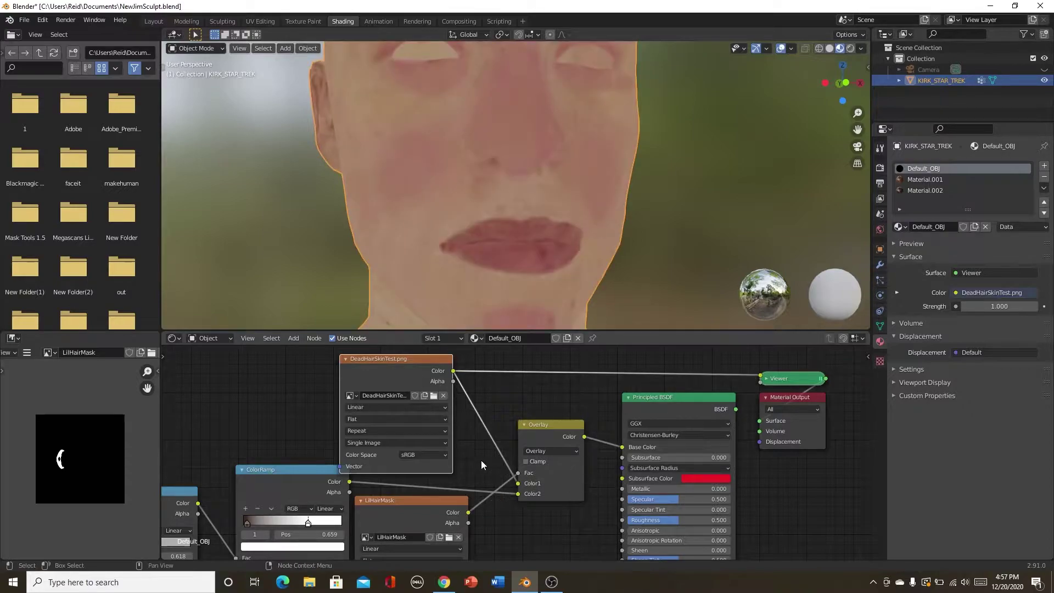
scroll(538, 471, "down", 1)
scroll(755, 389, "up", 2)
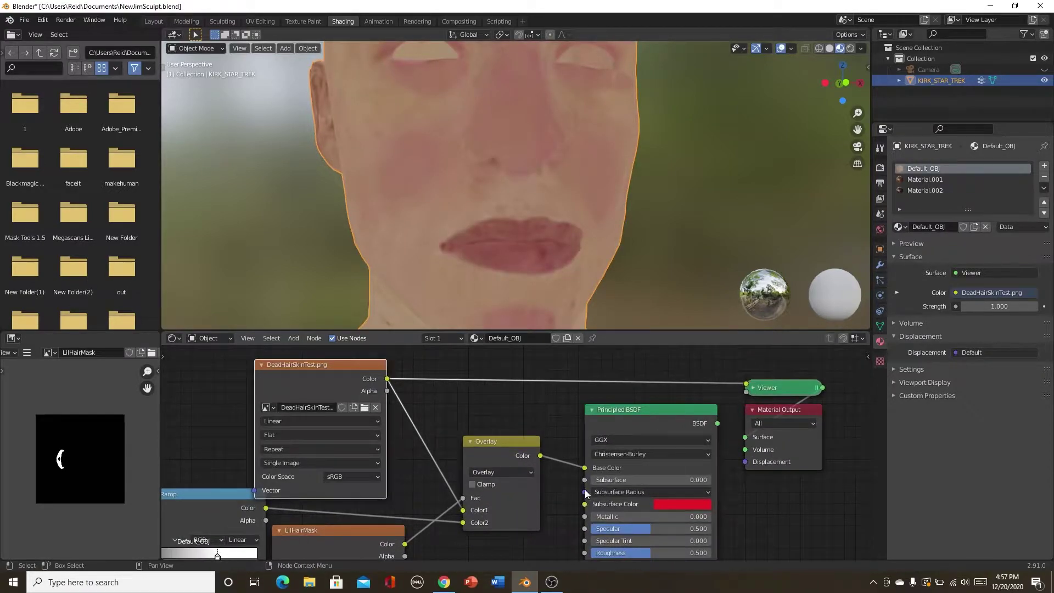
Reconnect the Principled BSDF to the Material Output's Surface input and delete the leftover Viewer node
left_click_drag(718, 424, 746, 437)
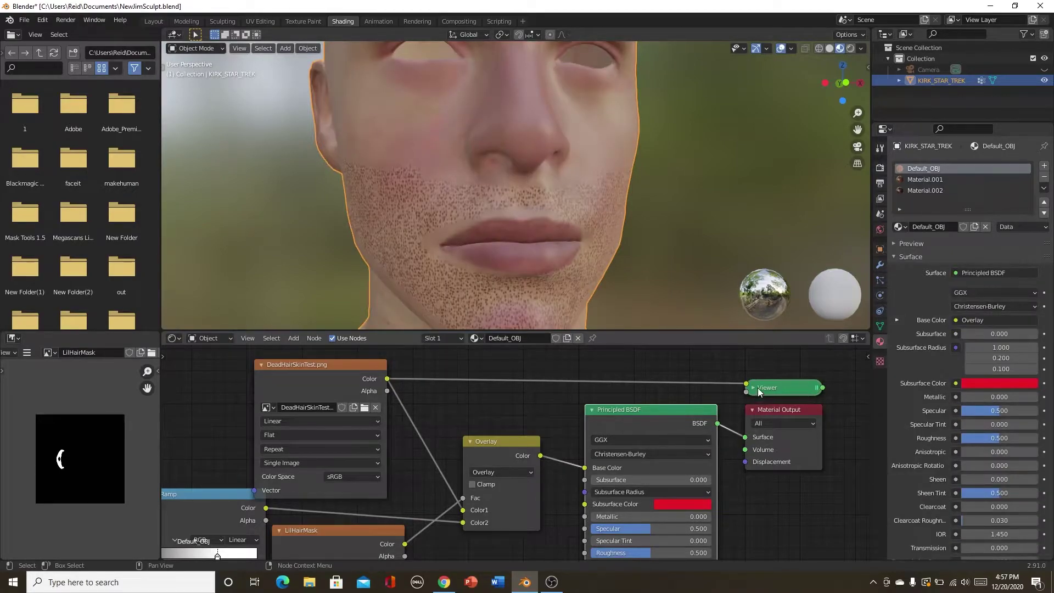
key("Home")
scroll(651, 176, "down", 3)
scroll(647, 184, "up", 4)
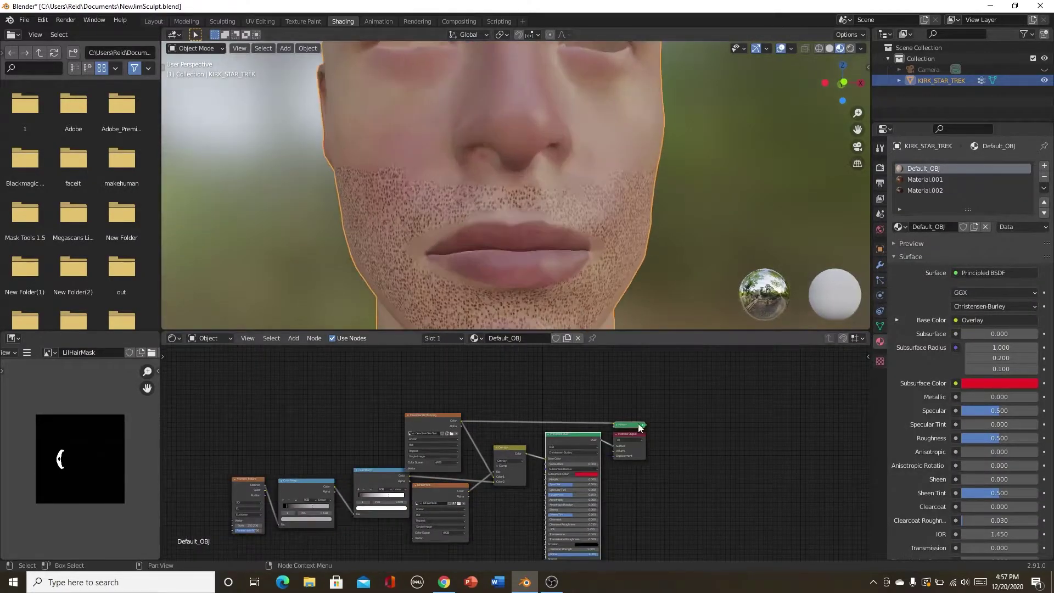
key("x")
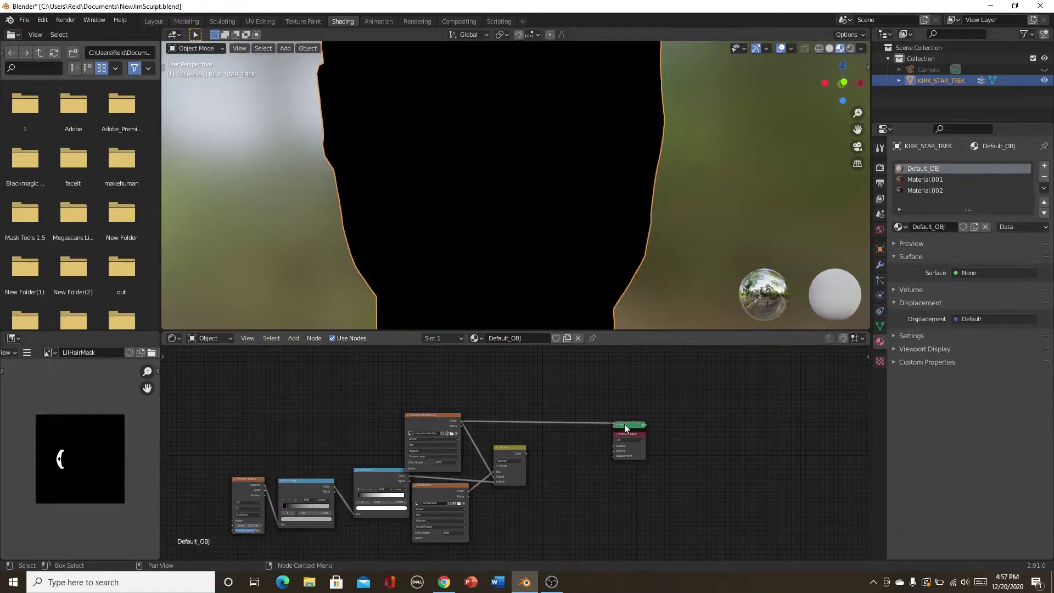
key("ctrl+z")
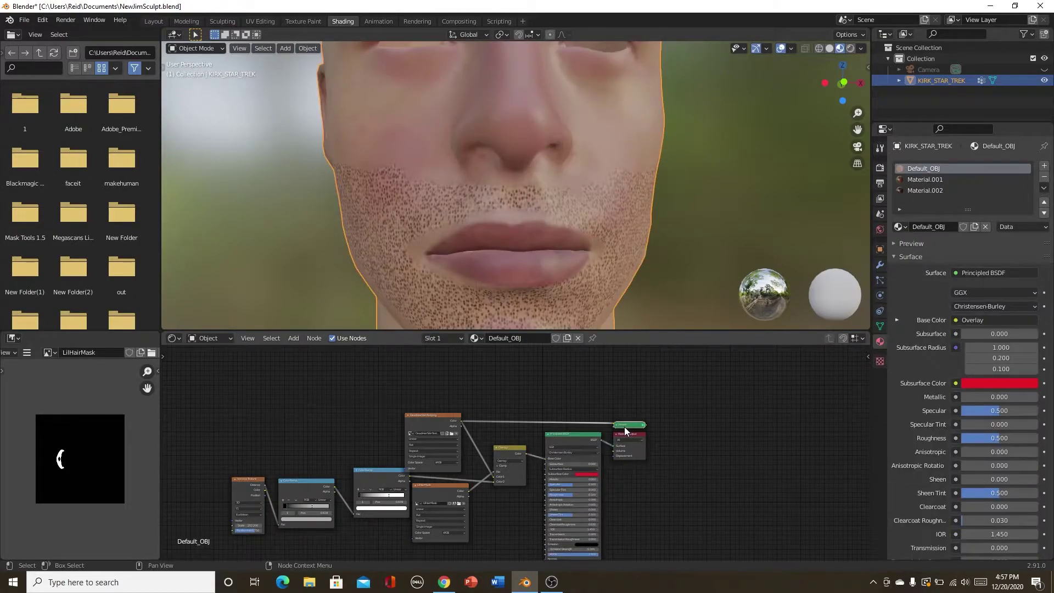
scroll(605, 245, "down", 3)
middle_click_drag(606, 245, 604, 256)
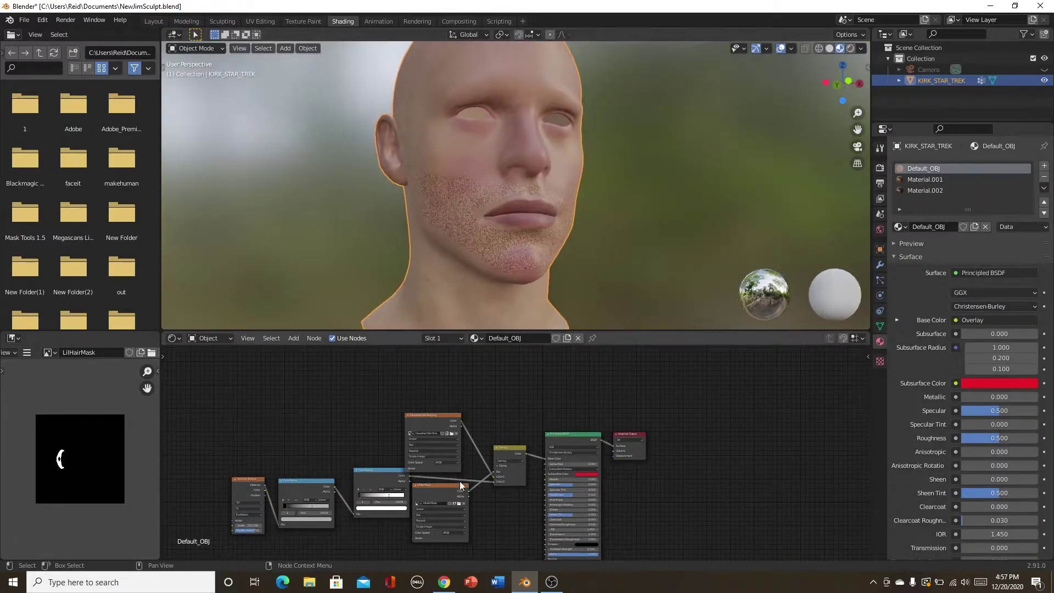
Reroute the DeadHairSkinTest.png color from the Overlay directly into the Principled BSDF's Base Color
scroll(487, 508, "down", 1)
scroll(487, 508, "up", 3)
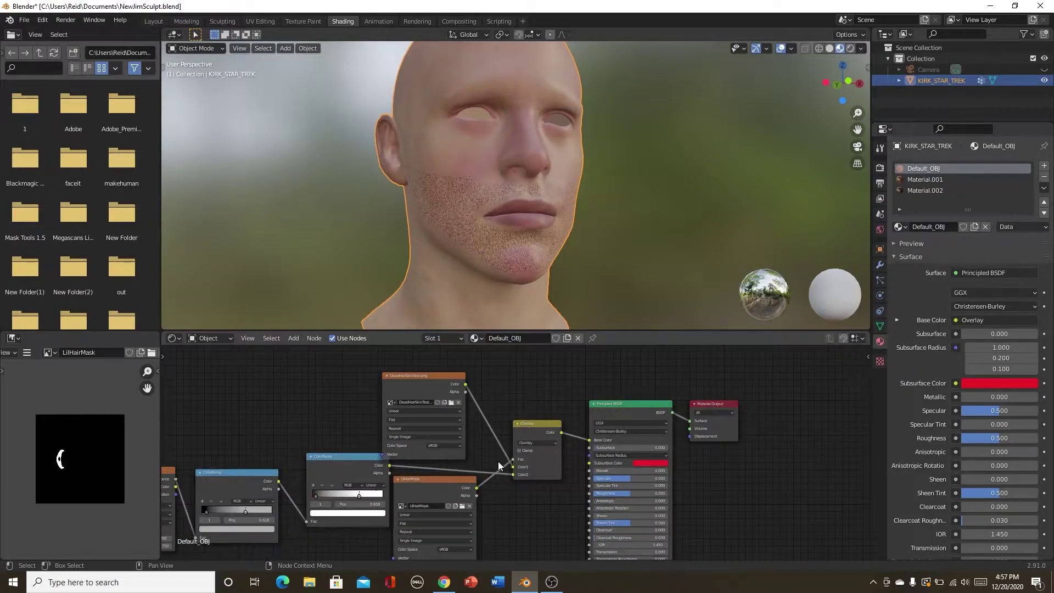
left_click_drag(511, 466, 545, 415)
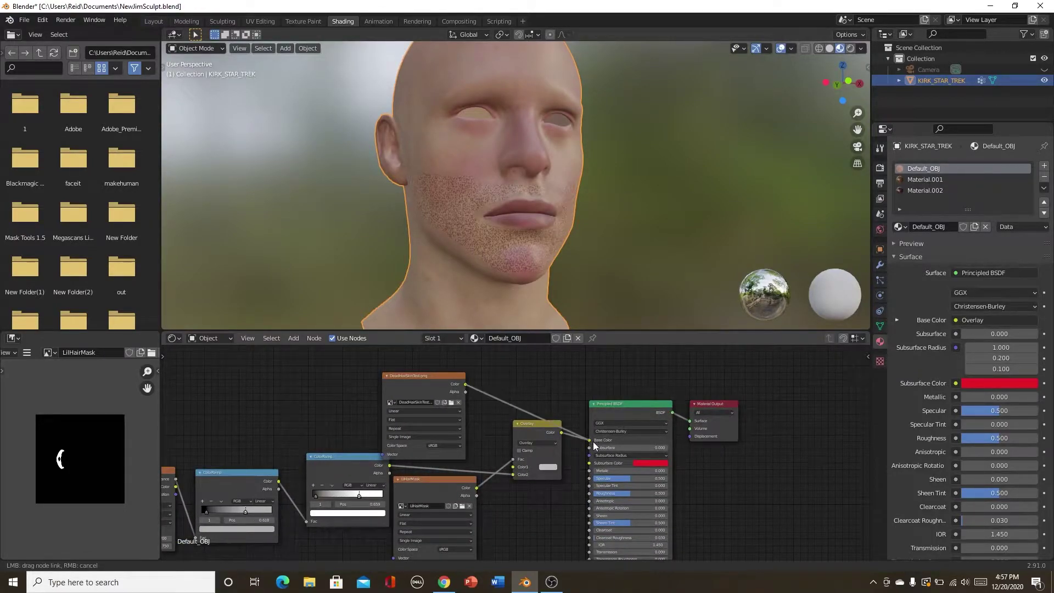
left_click_drag(595, 445, 591, 440)
scroll(565, 488, "down", 5)
middle_click_drag(597, 198, 569, 212)
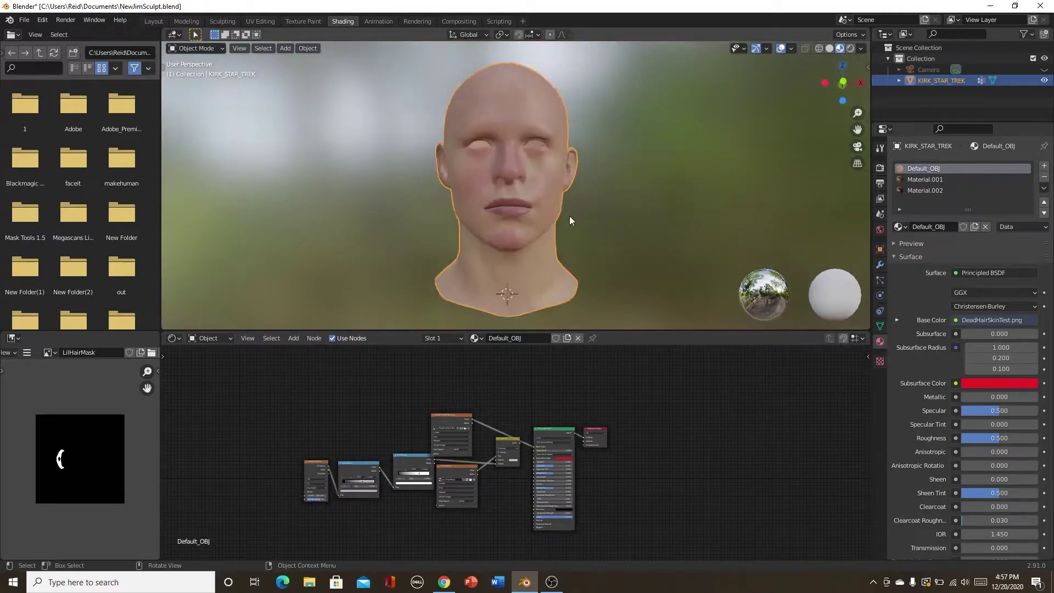
Return to the Layout workspace and add a vertex group named LilHairbois to the head mesh
left_click(154, 21)
scroll(508, 407, "down", 3)
left_click(881, 403)
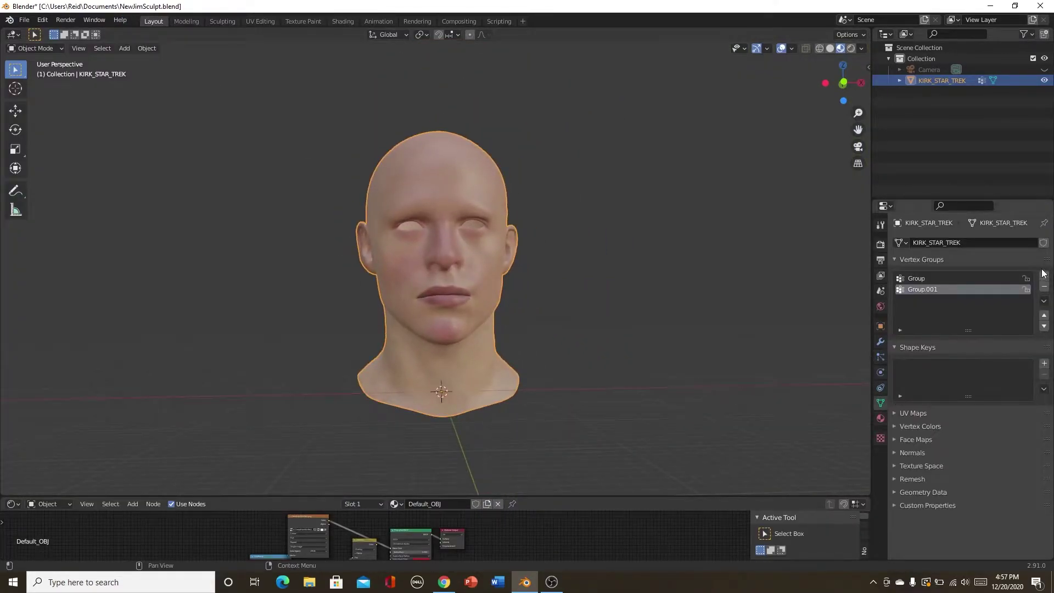
left_click(1044, 276)
double_click(932, 298)
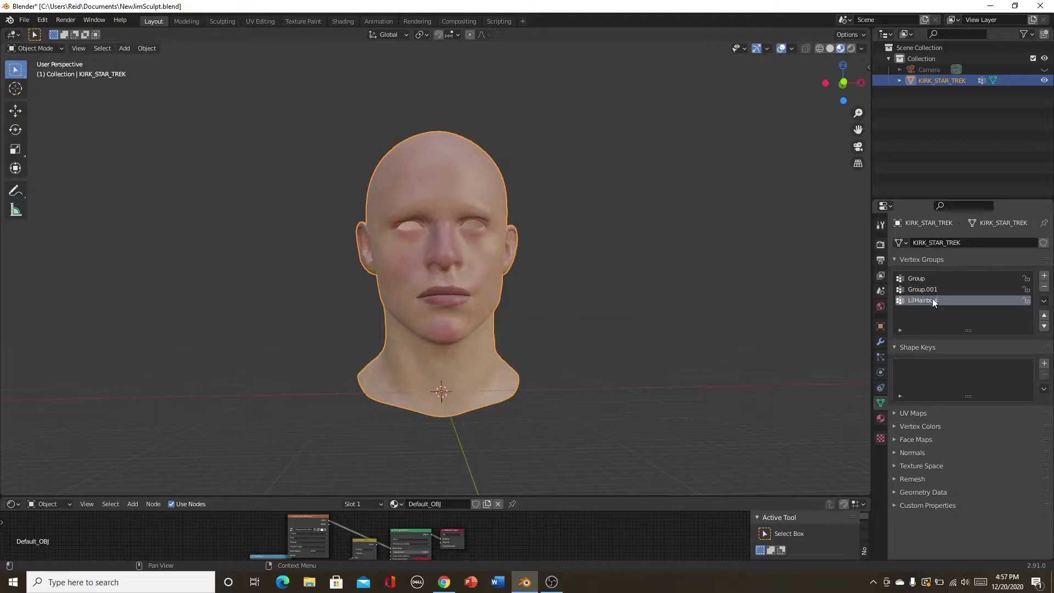
Enter Weight Paint mode and paint a full-weight mustache strip above the upper lip
left_click(33, 49)
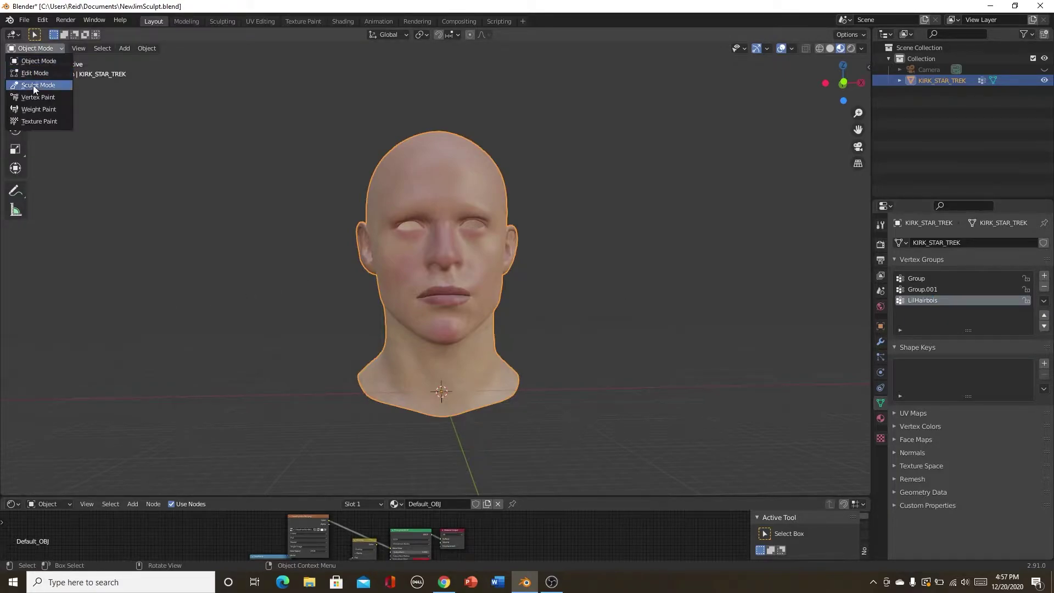
left_click(31, 109)
scroll(485, 341, "up", 6)
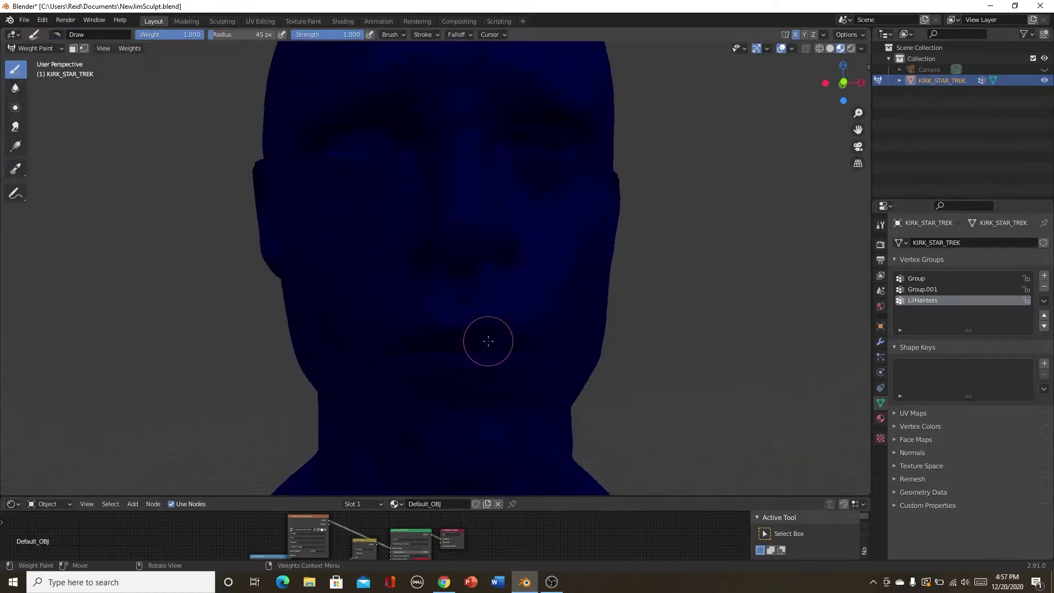
middle_click_drag(495, 357, 436, 341, "shift")
mouse_move(454, 308)
left_mouse_down()
mouse_move(324, 313)
mouse_move(588, 316)
mouse_move(467, 313)
mouse_move(280, 347)
left_mouse_up()
middle_click_drag(280, 347, 358, 329, "shift")
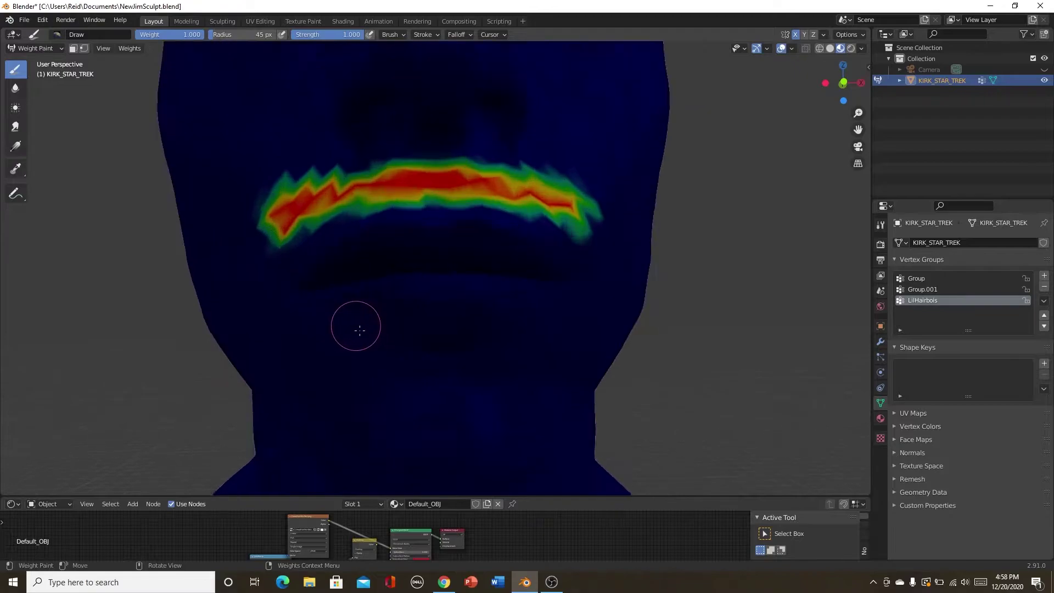
Paint full weight over the chin, around the mouth corners and back along the lower jaw
mouse_move(322, 368)
left_mouse_down()
mouse_move(549, 355)
mouse_move(401, 420)
mouse_move(308, 335)
mouse_move(470, 378)
left_mouse_up()
scroll(471, 378, "down", 1)
middle_click_drag(471, 378, 470, 319, "shift")
mouse_move(471, 318)
left_mouse_down()
mouse_move(447, 349)
mouse_move(342, 306)
mouse_move(384, 329)
mouse_move(452, 342)
mouse_move(330, 313)
mouse_move(400, 324)
left_mouse_up()
mouse_move(400, 325)
middle_mouse_down()
mouse_move(330, 313)
mouse_move(393, 348)
mouse_move(384, 330)
middle_mouse_up()
mouse_move(384, 330)
left_mouse_down()
mouse_move(346, 306)
mouse_move(454, 389)
mouse_move(321, 281)
mouse_move(329, 239)
mouse_move(346, 241)
mouse_move(357, 281)
mouse_move(352, 308)
mouse_move(322, 307)
mouse_move(330, 332)
mouse_move(332, 324)
left_mouse_up()
middle_click_drag(333, 324, 351, 330)
mouse_move(351, 330)
left_mouse_down()
mouse_move(195, 247)
mouse_move(275, 341)
left_mouse_up()
mouse_move(275, 341)
middle_mouse_down()
mouse_move(402, 345)
mouse_move(395, 324)
middle_mouse_up()
left_click_drag(396, 324, 310, 275)
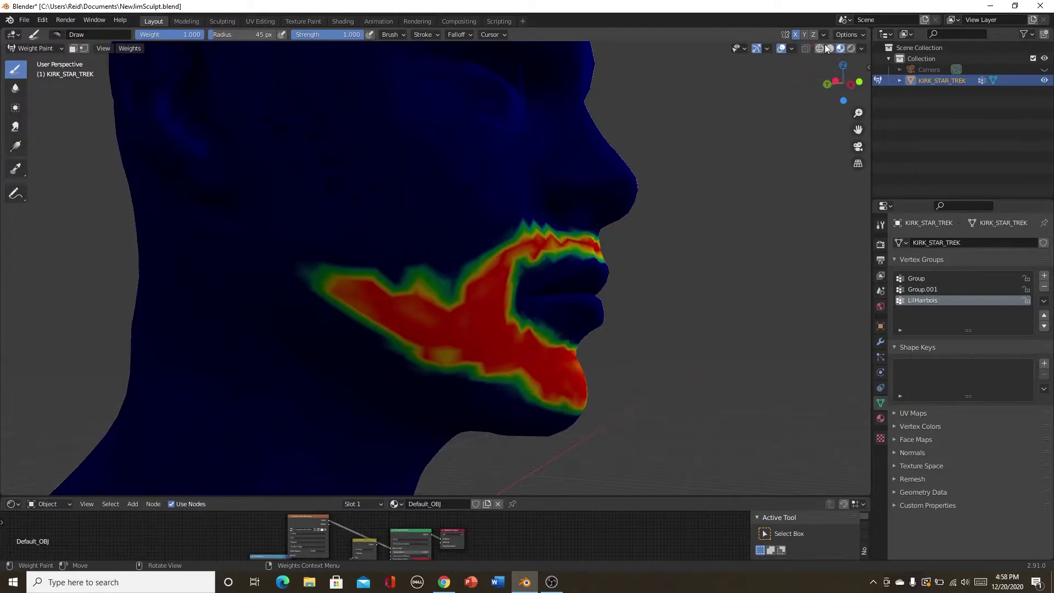
Use Solid viewport shading and extend the painted beard weight along the jawline up toward the ear
left_click(829, 47)
mouse_move(410, 314)
left_mouse_down()
mouse_move(242, 217)
mouse_move(264, 222)
mouse_move(269, 162)
mouse_move(327, 245)
mouse_move(379, 267)
left_mouse_up()
middle_click_drag(379, 267, 366, 291)
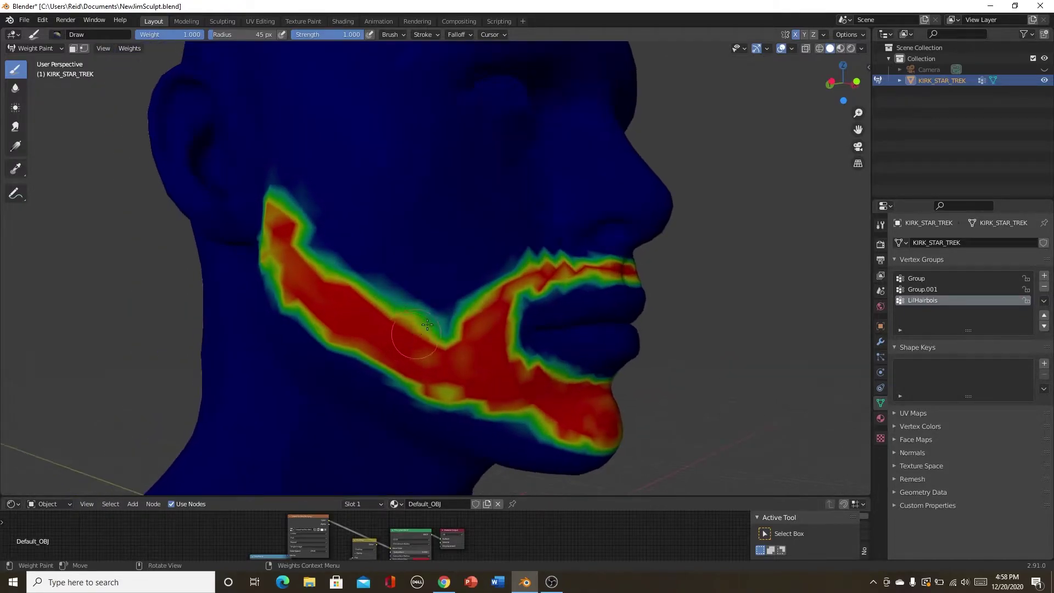
mouse_move(372, 296)
left_mouse_down()
mouse_move(288, 170)
mouse_move(294, 239)
mouse_move(290, 148)
mouse_move(294, 186)
mouse_move(314, 207)
left_mouse_up()
middle_click_drag(397, 302, 352, 321)
Fill in and thicken the painted mustache weight between the nose and upper lip, out to the mouth corner
scroll(385, 324, "up", 4)
mouse_move(509, 261)
left_mouse_down()
mouse_move(378, 307)
mouse_move(373, 330)
mouse_move(473, 225)
mouse_move(341, 313)
left_mouse_up()
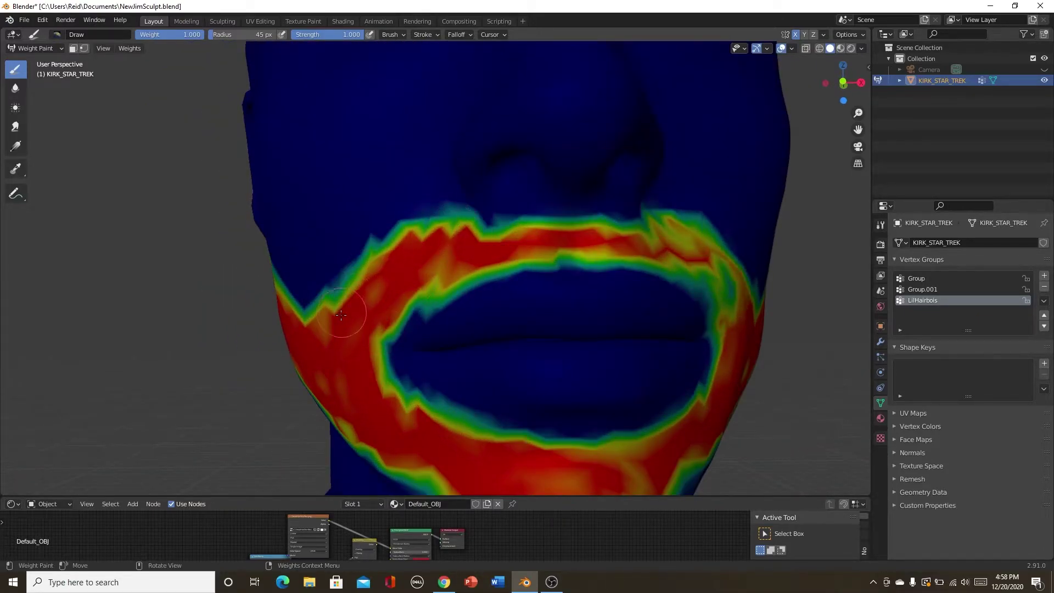
mouse_move(517, 241)
left_mouse_down()
mouse_move(615, 253)
mouse_move(478, 258)
left_mouse_up()
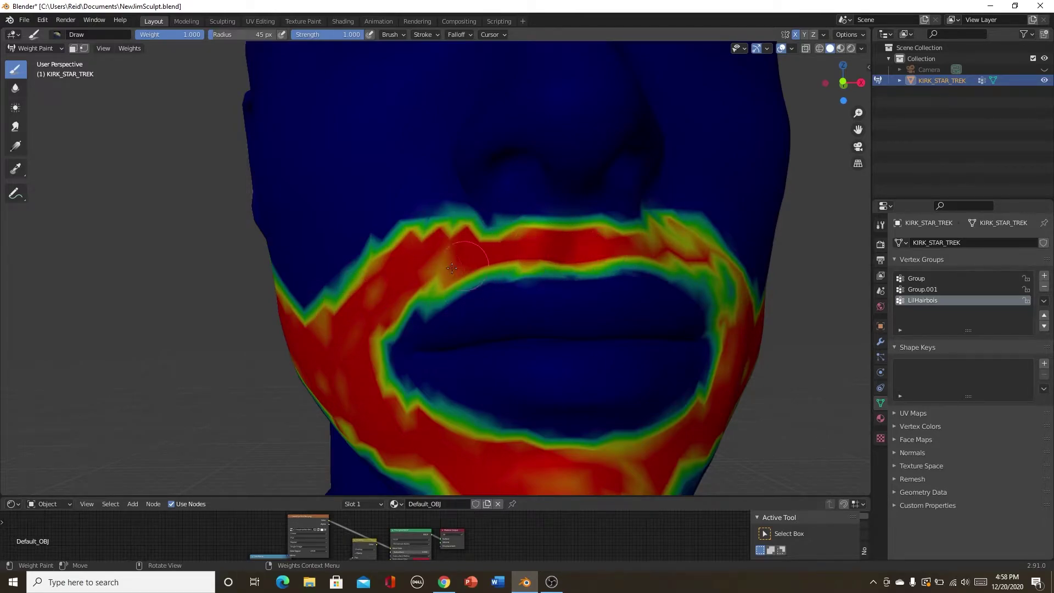
scroll(511, 319, "down", 3)
mouse_move(513, 323)
middle_mouse_down()
mouse_move(614, 334)
mouse_move(543, 330)
middle_mouse_up()
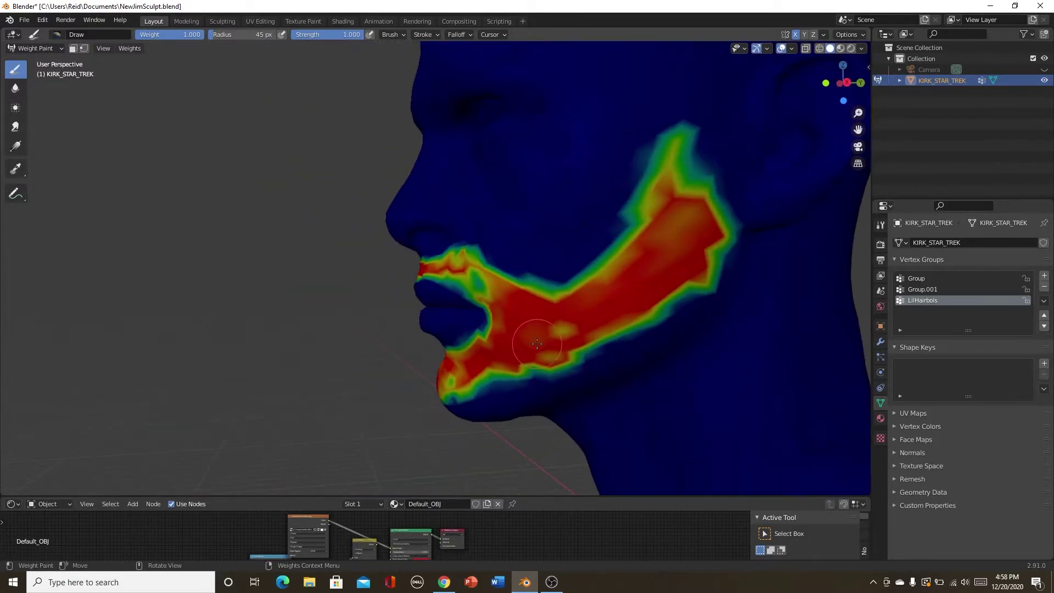
Fill in the patchy beard weight along the upper jawline near the ear and around the mustache corner and chin
left_click_drag(648, 245, 702, 225)
scroll(459, 362, "down", 3)
middle_click_drag(459, 363, 626, 433)
scroll(606, 379, "up", 5)
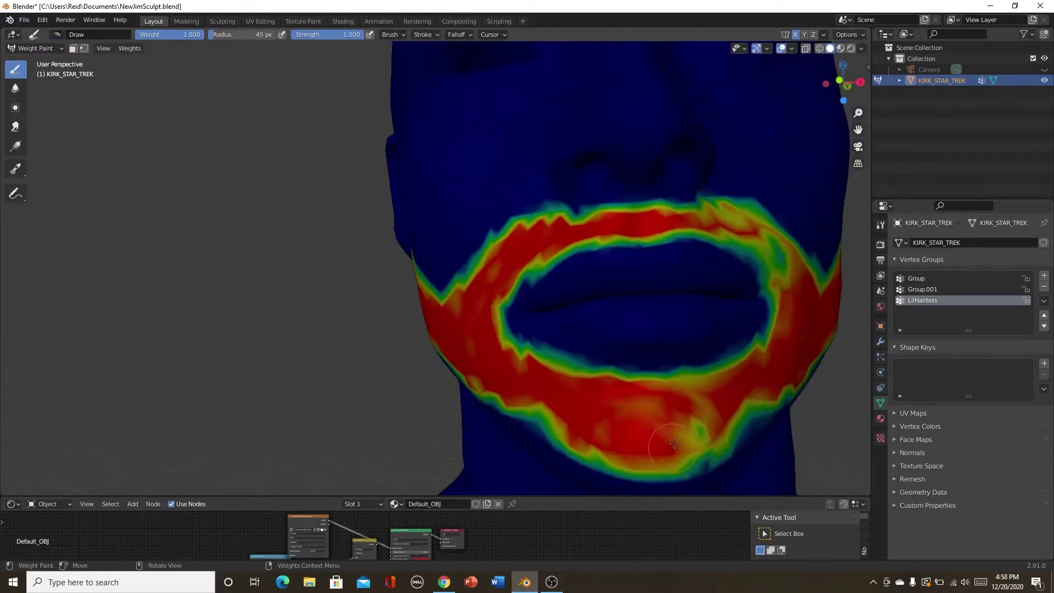
middle_click_drag(708, 423, 560, 431)
mouse_move(648, 261)
left_mouse_down()
mouse_move(714, 267)
mouse_move(575, 228)
left_mouse_up()
scroll(575, 229, "down", 3)
middle_click_drag(575, 229, 385, 220)
scroll(385, 220, "up", 2)
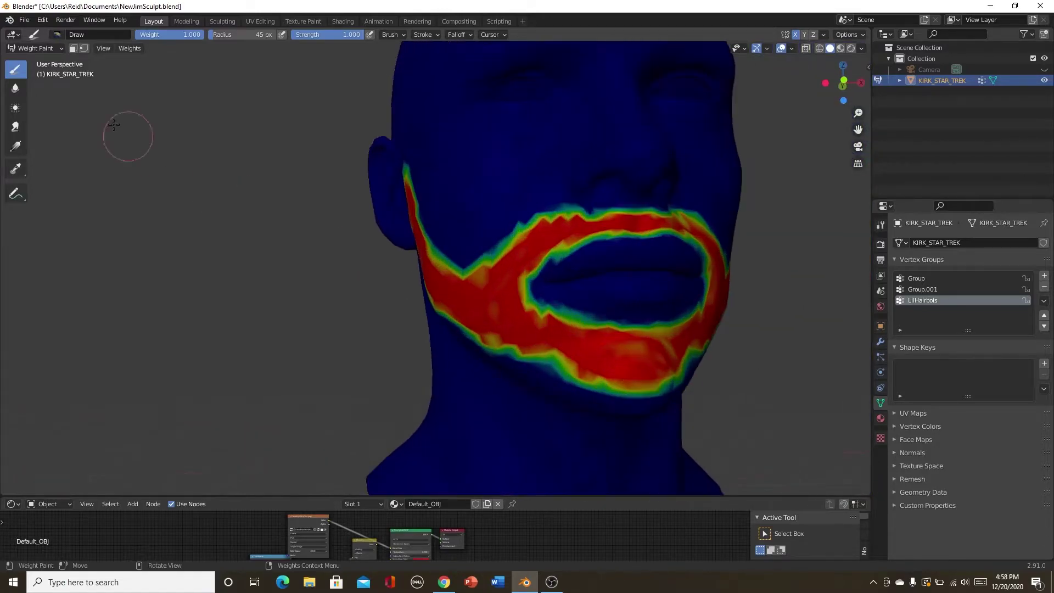
Return to Object Mode and add a Hair particle system to the head
left_click(22, 51)
left_click(29, 61)
scroll(565, 375, "down", 4)
mouse_move(565, 374)
middle_mouse_down()
mouse_move(520, 398)
mouse_move(282, 193)
middle_mouse_up()
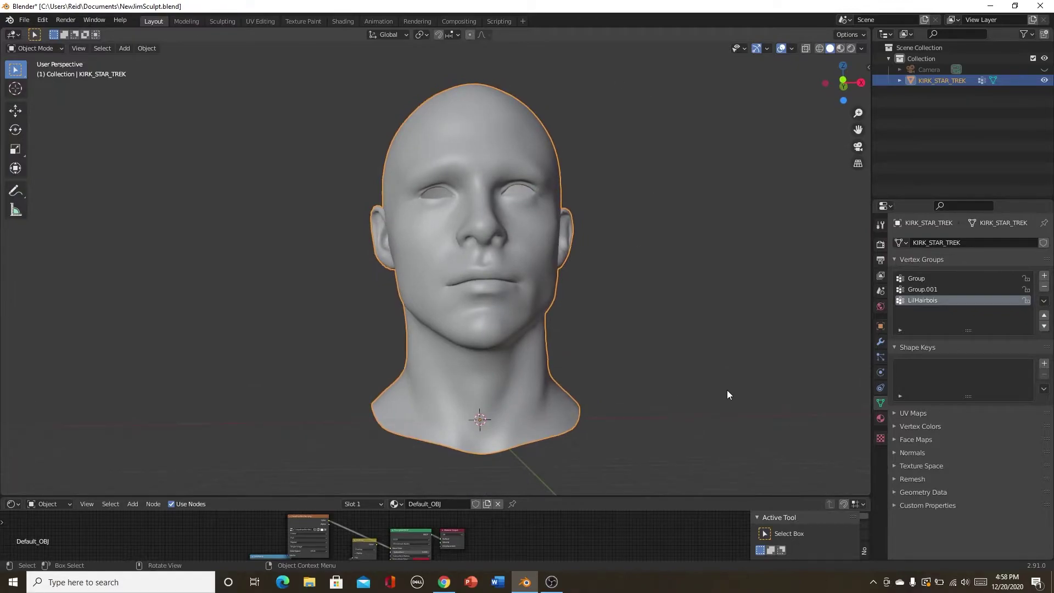
left_click(881, 358)
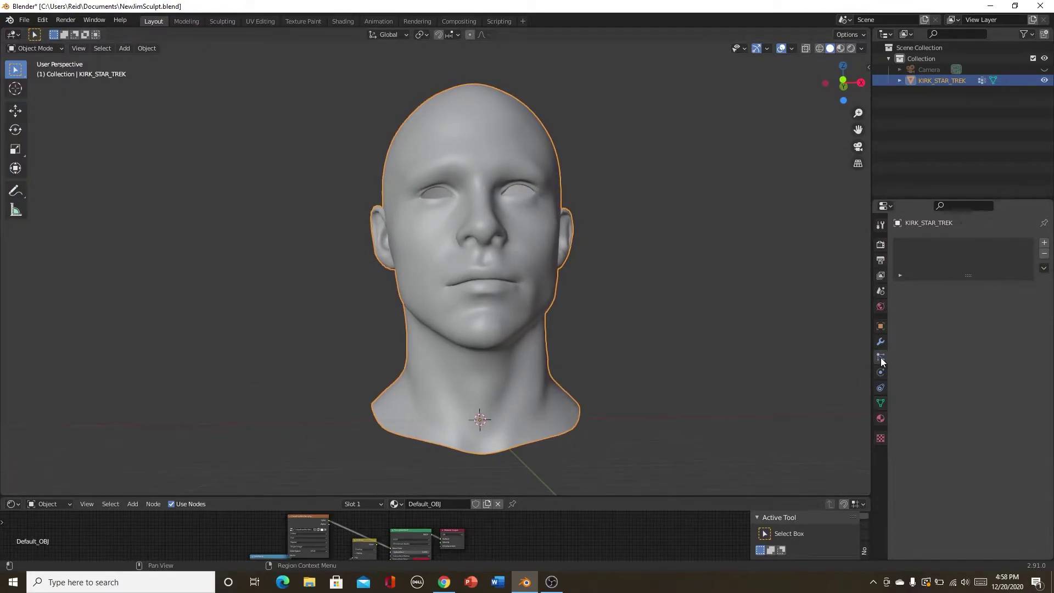
left_click(1045, 243)
left_click(1005, 304)
Limit the hair density to the LilHairbois vertex group
scroll(974, 396, "down", 15)
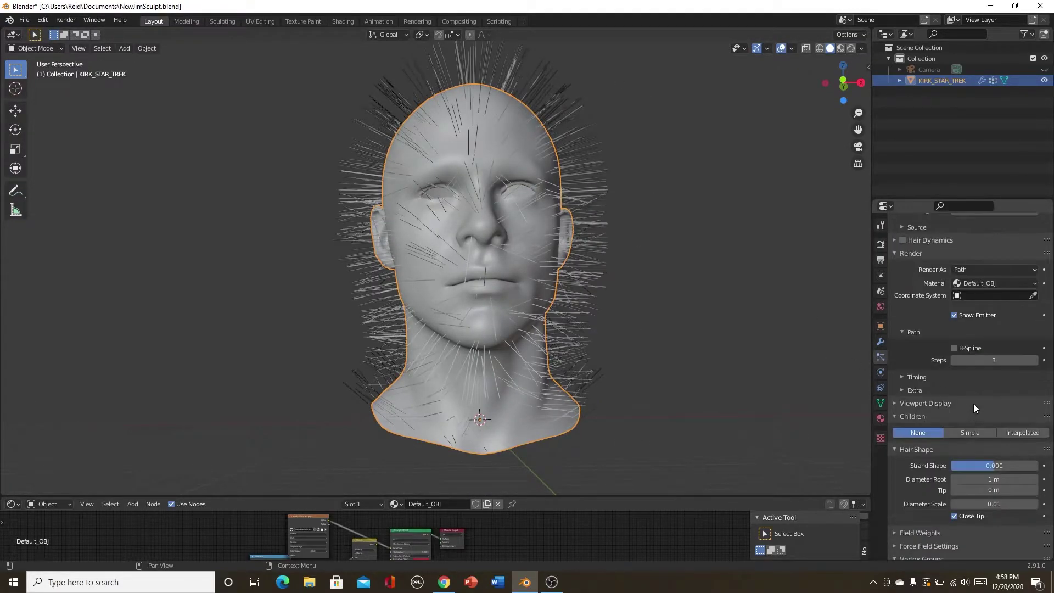
left_click(973, 439)
left_click(959, 476)
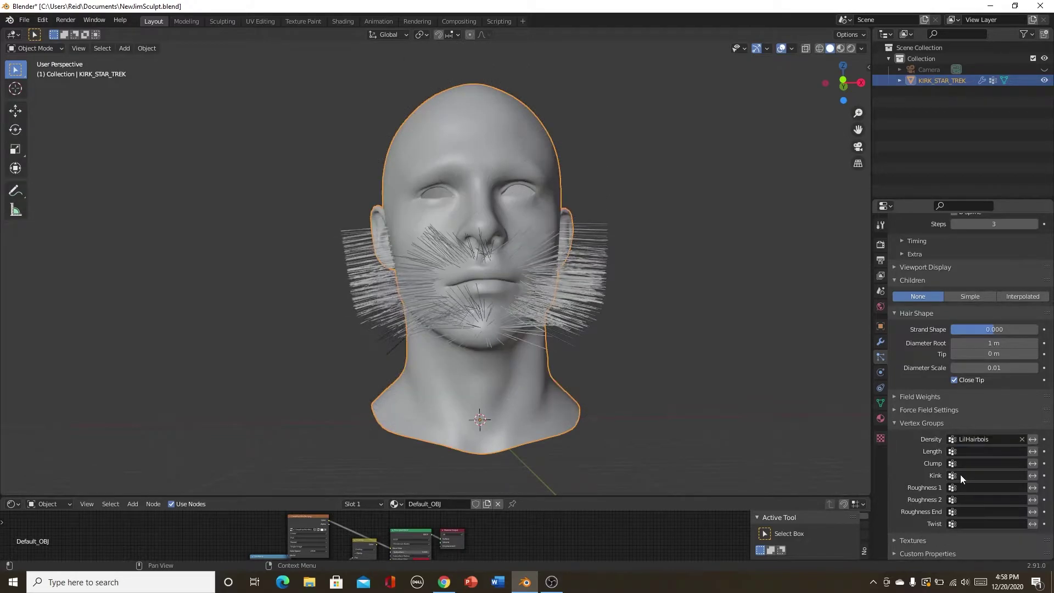
Enable Interpolated children for the hair, with display amount 15 and render amount 15
scroll(679, 403, "up", 4)
scroll(805, 404, "down", 2)
scroll(999, 377, "up", 5)
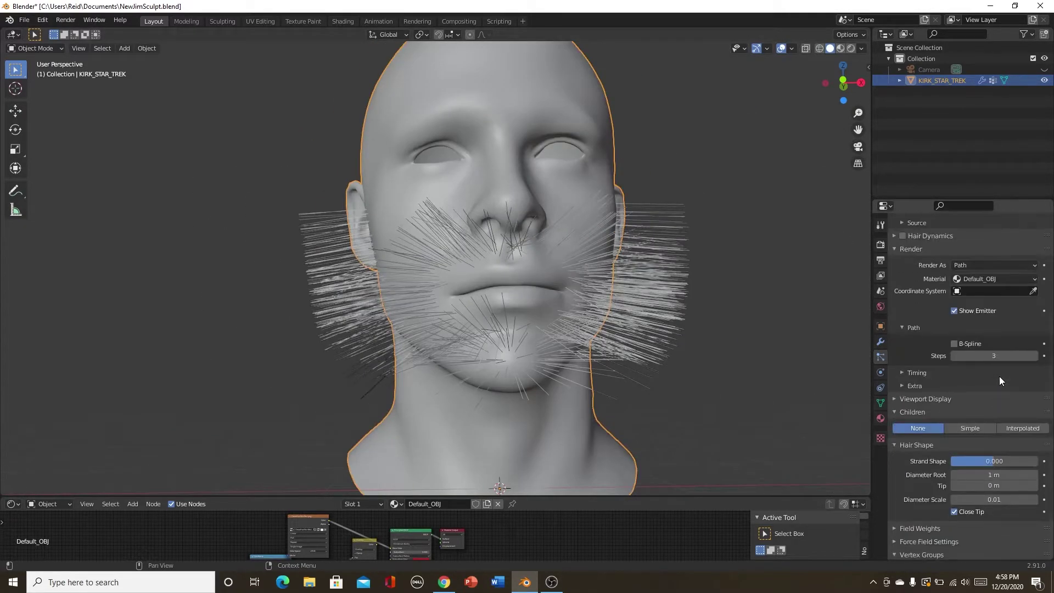
left_click(1016, 428)
left_click(1003, 441)
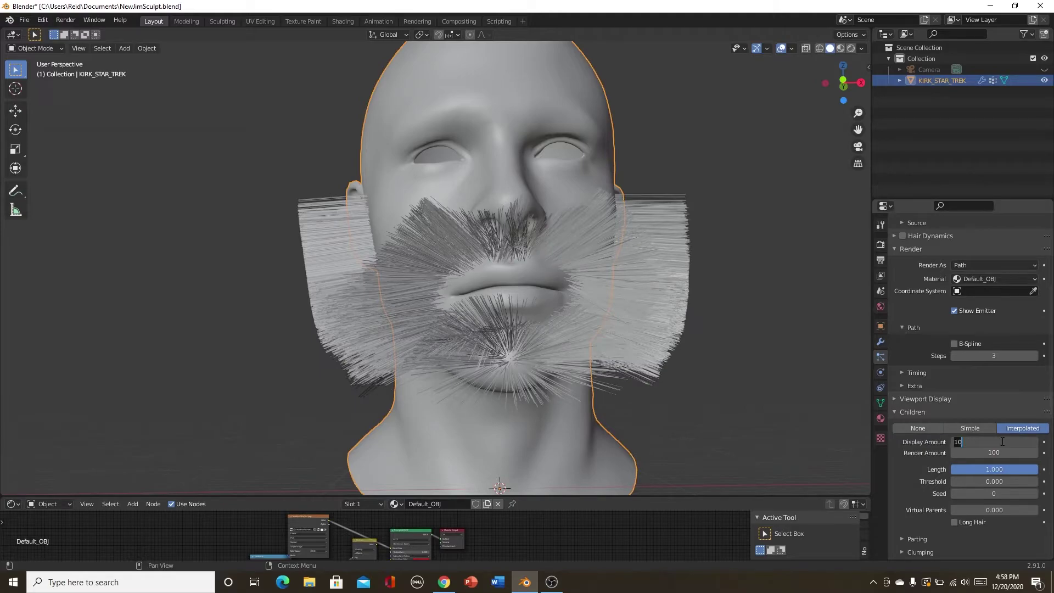
key("Return")
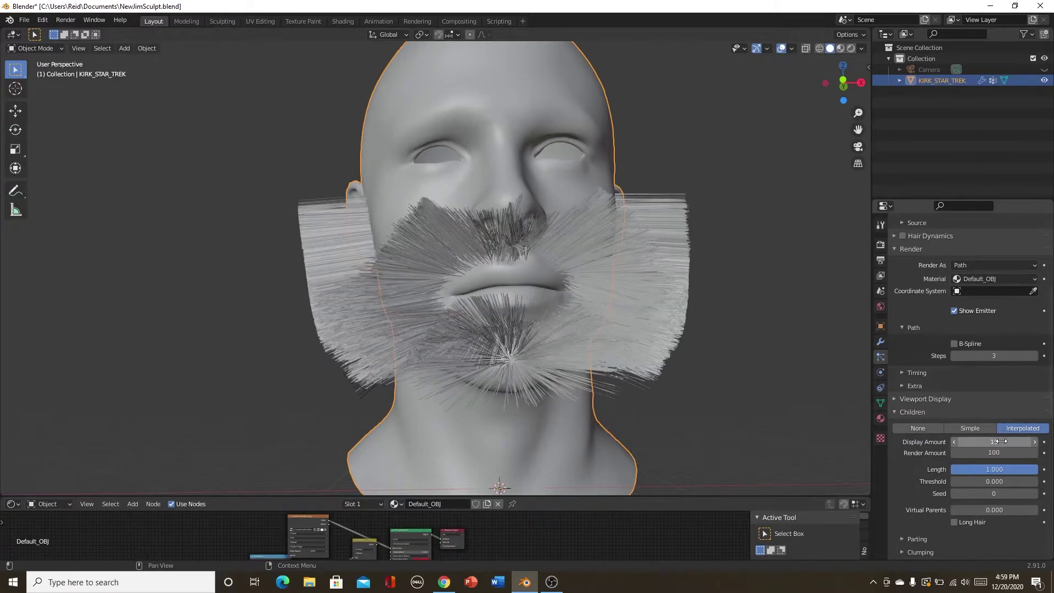
left_click(996, 450)
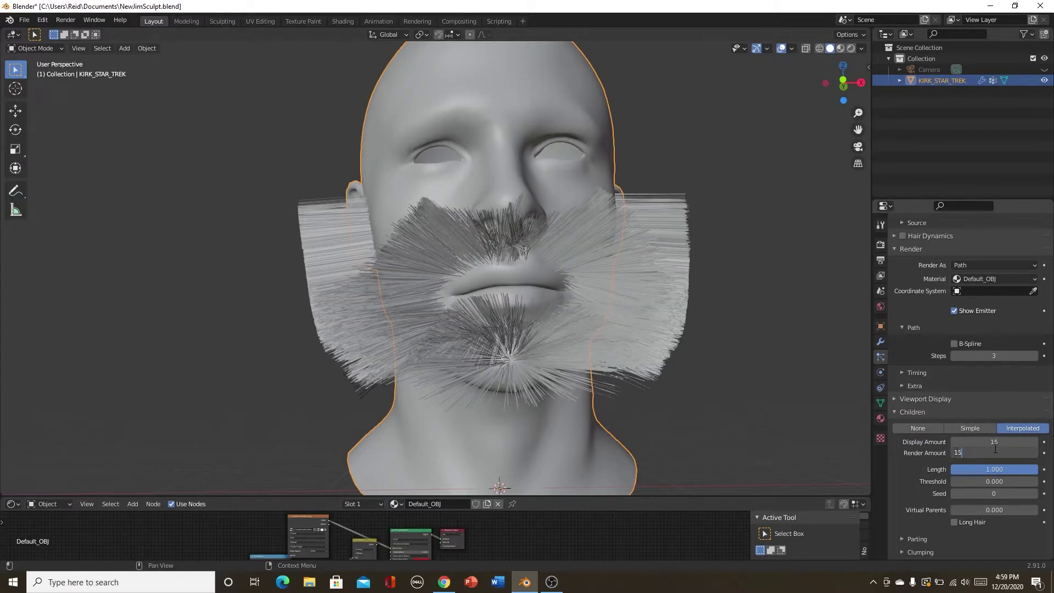
key("Return")
Set the hair emission number to 1300 and the hair length to 0.1 m
scroll(994, 478, "up", 8)
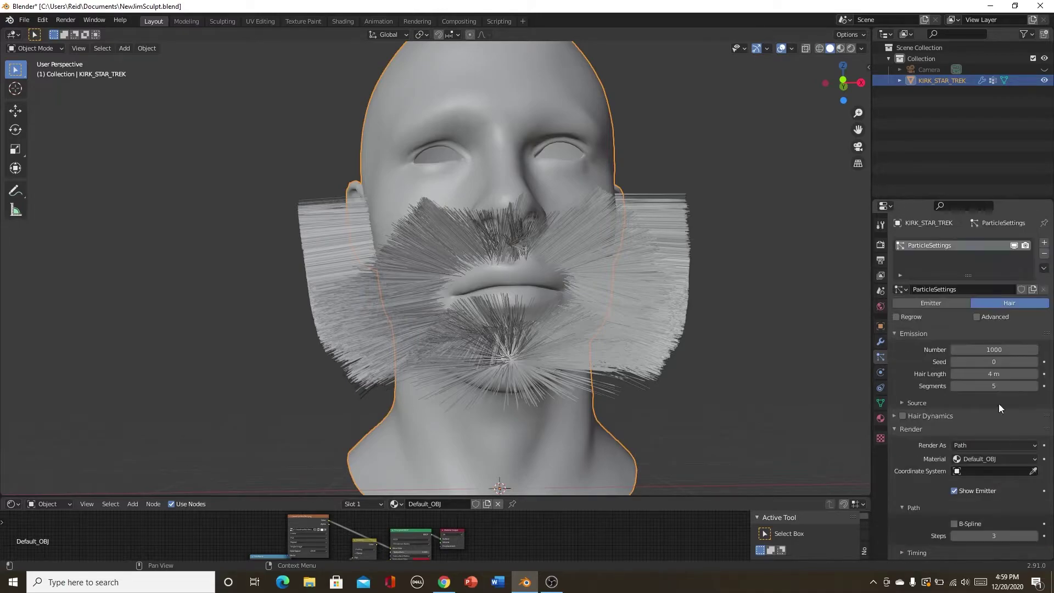
left_click(999, 349)
type("1300")
key("Return")
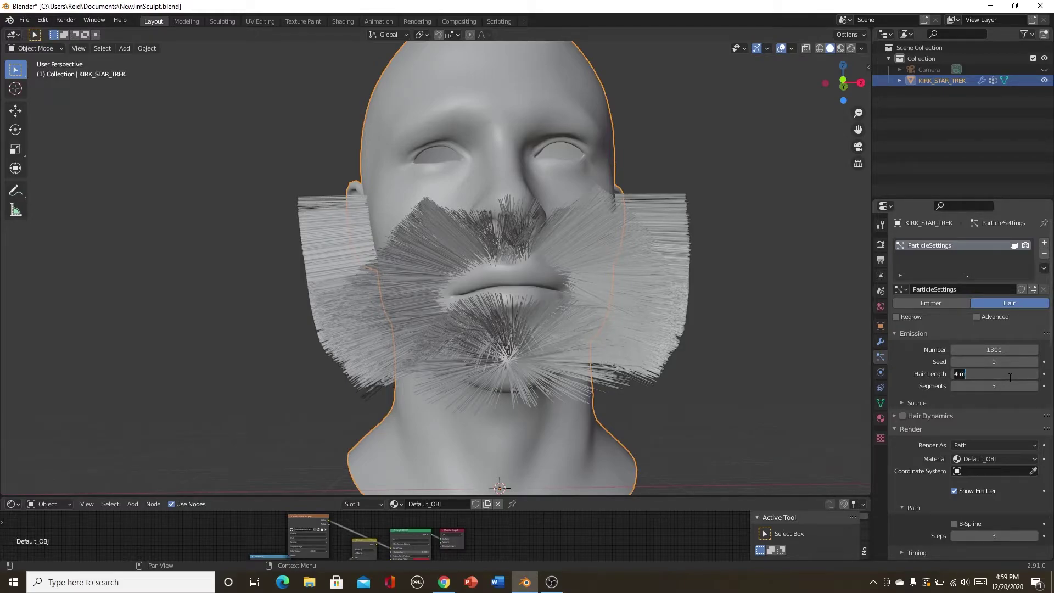
left_click(1010, 377)
type(".1")
key("Return")
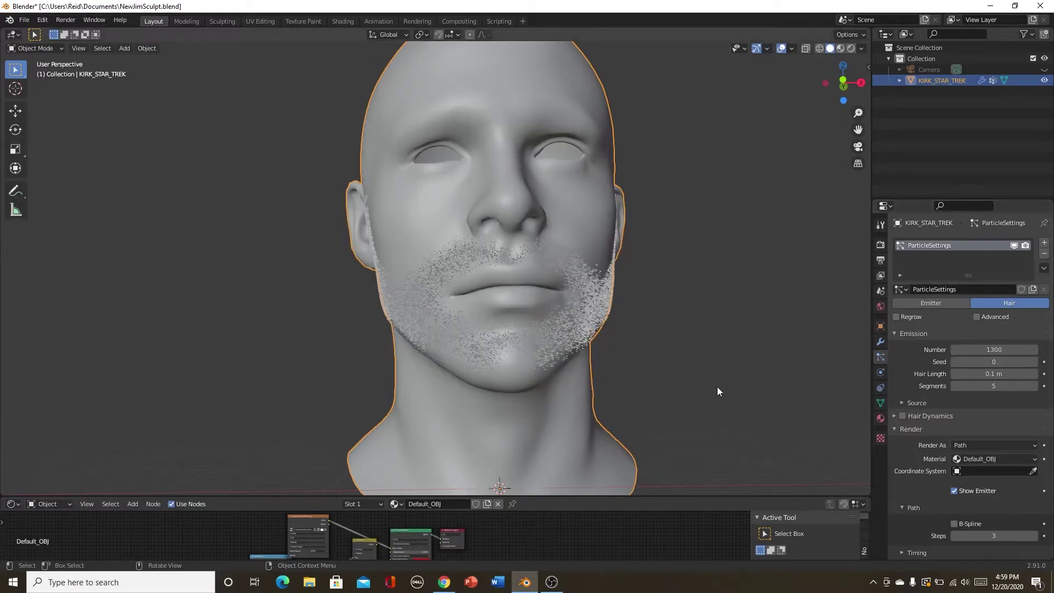
Shorten the hair length to 0.07 m and check the stubble on the face
middle_click_drag(735, 382, 614, 387)
scroll(696, 374, "up", 5)
middle_click_drag(696, 375, 787, 328)
left_click(993, 373)
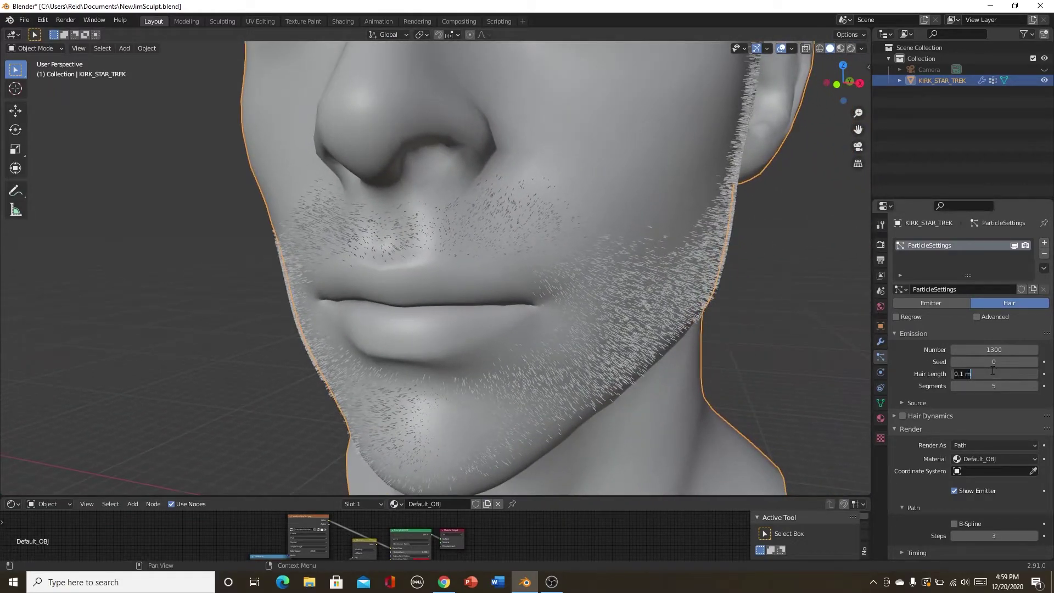
key("Return")
middle_click_drag(632, 351, 529, 357)
scroll(530, 350, "down", 5)
scroll(593, 365, "up", 5)
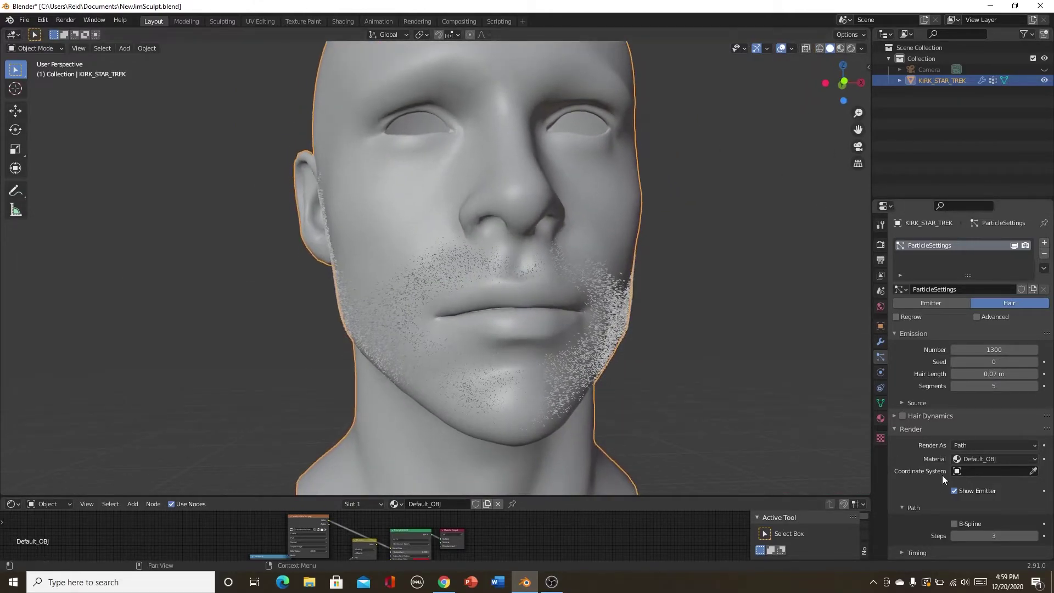
Add a new material in a fourth slot on the head and make its surface a Principled Hair BSDF
left_click(881, 419)
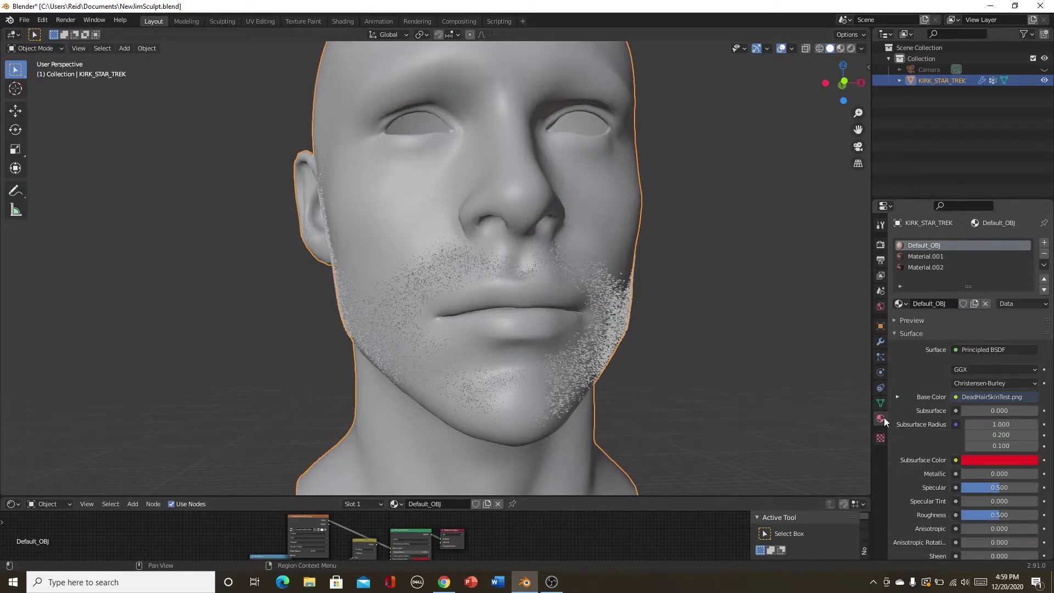
left_click(1046, 243)
left_click(953, 305)
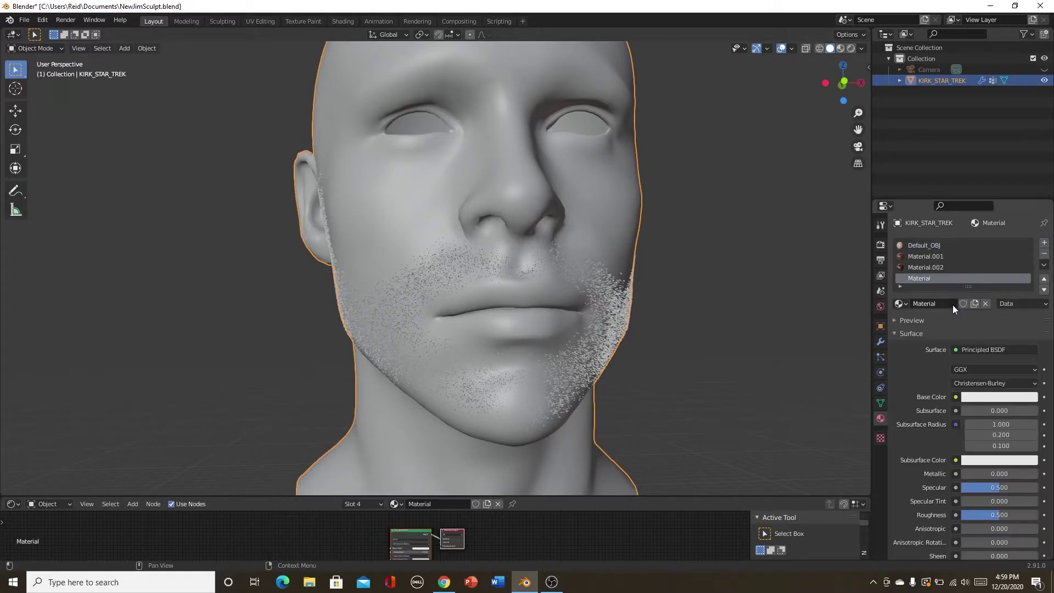
left_click(964, 348)
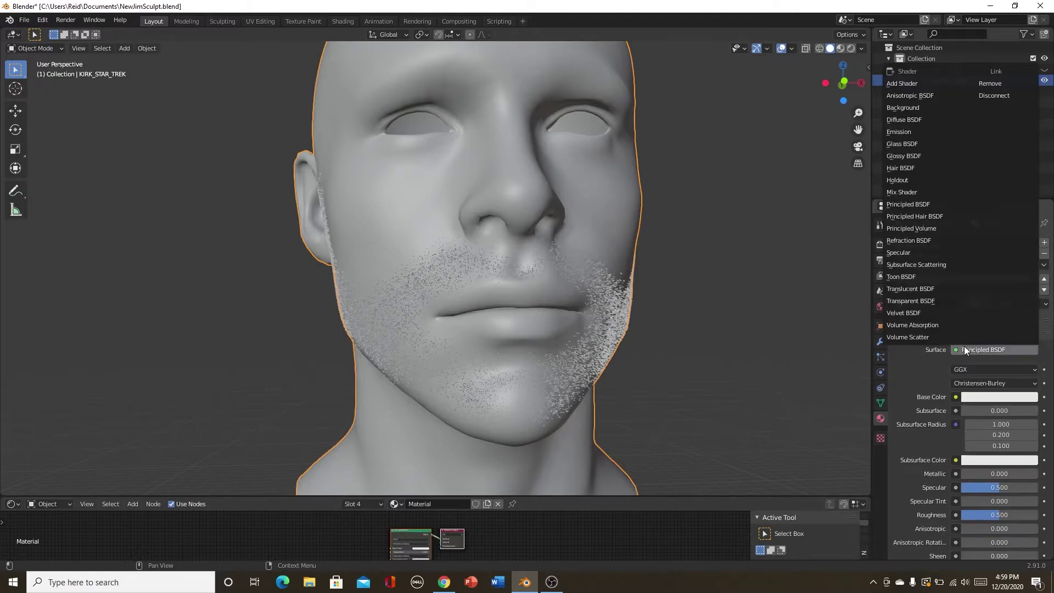
left_click(930, 218)
Adjust the hair material's color to a dark reddish brown and name the material ActualLilHair
middle_click_drag(718, 382, 674, 387)
left_click(973, 383)
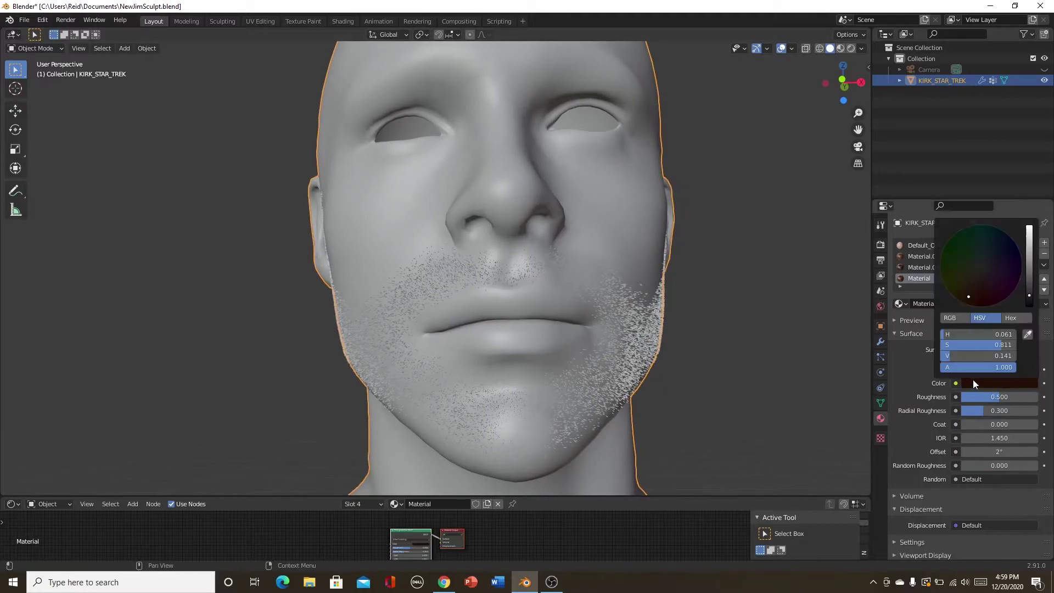
mouse_move(1030, 297)
left_mouse_down()
mouse_move(1030, 287)
mouse_move(1030, 297)
left_mouse_up()
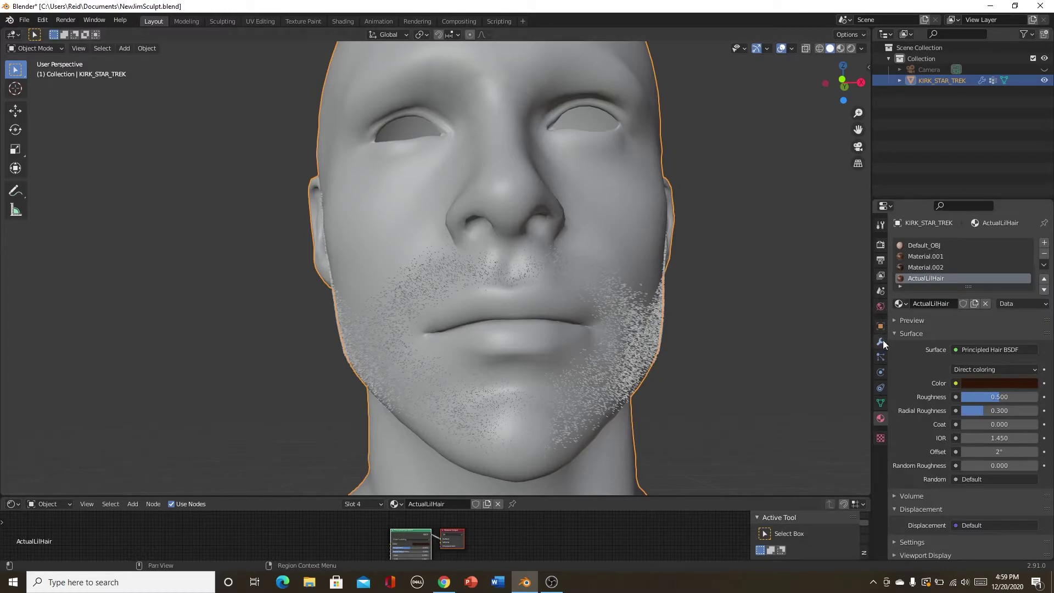
Assign ActualLilHair as the particle hair's render material and save the file
left_click(880, 357)
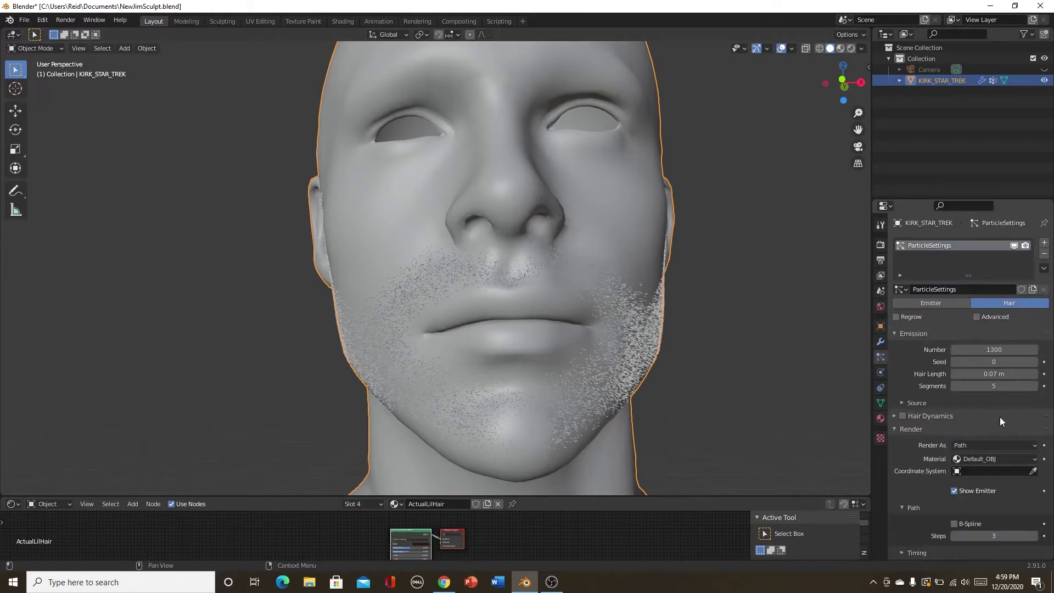
left_click(987, 460)
left_click(997, 511)
scroll(704, 347, "down", 6)
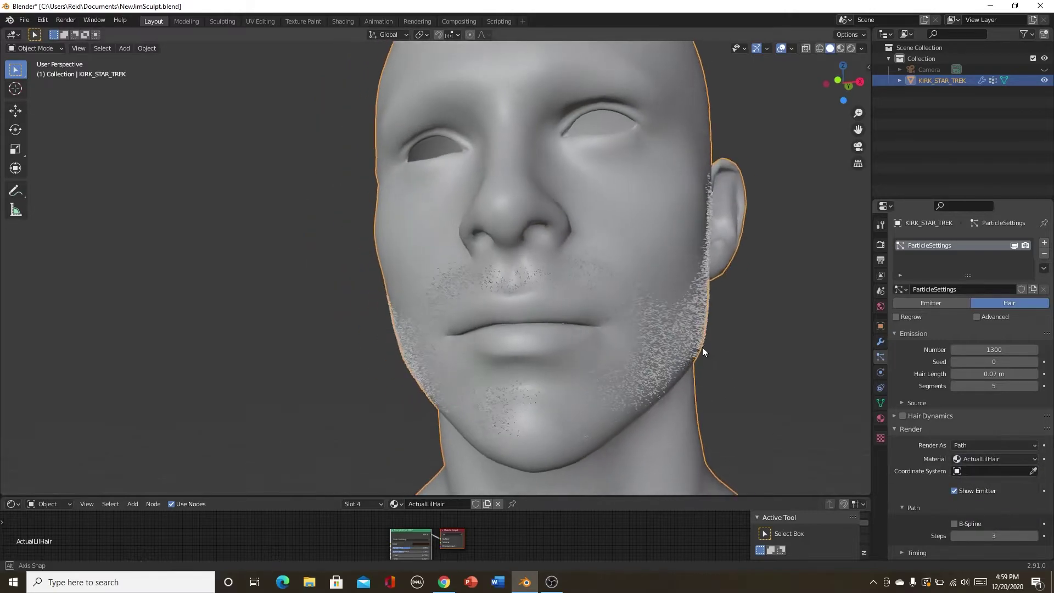
key("ctrl+s")
Preview the head in Rendered viewport shading and examine the stubble on the lower face
left_click(852, 48)
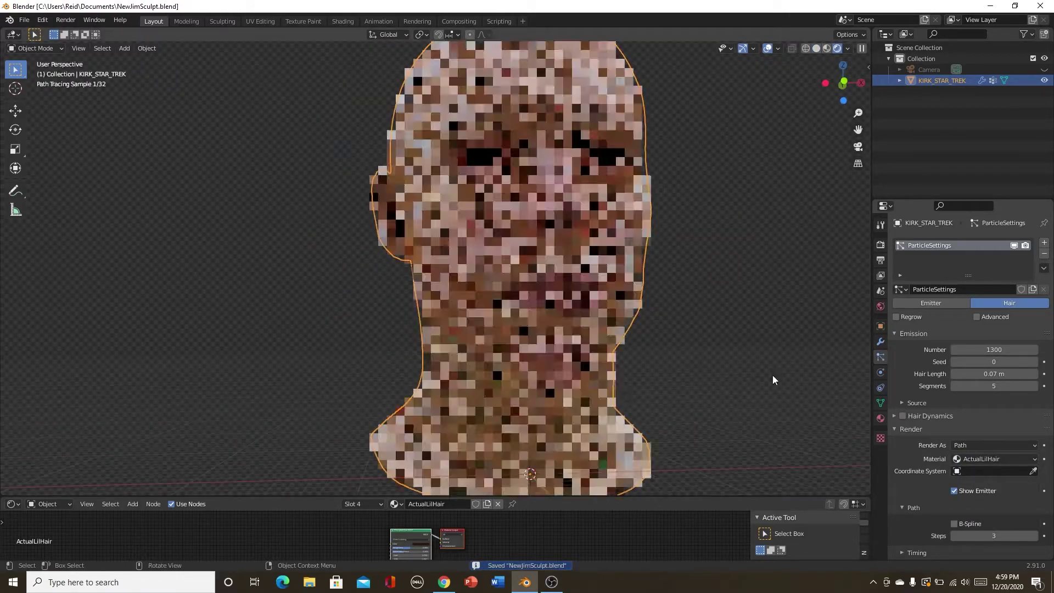
scroll(697, 423, "up", 5)
mouse_move(697, 423)
middle_mouse_down()
mouse_move(672, 385)
mouse_move(588, 354)
middle_mouse_up()
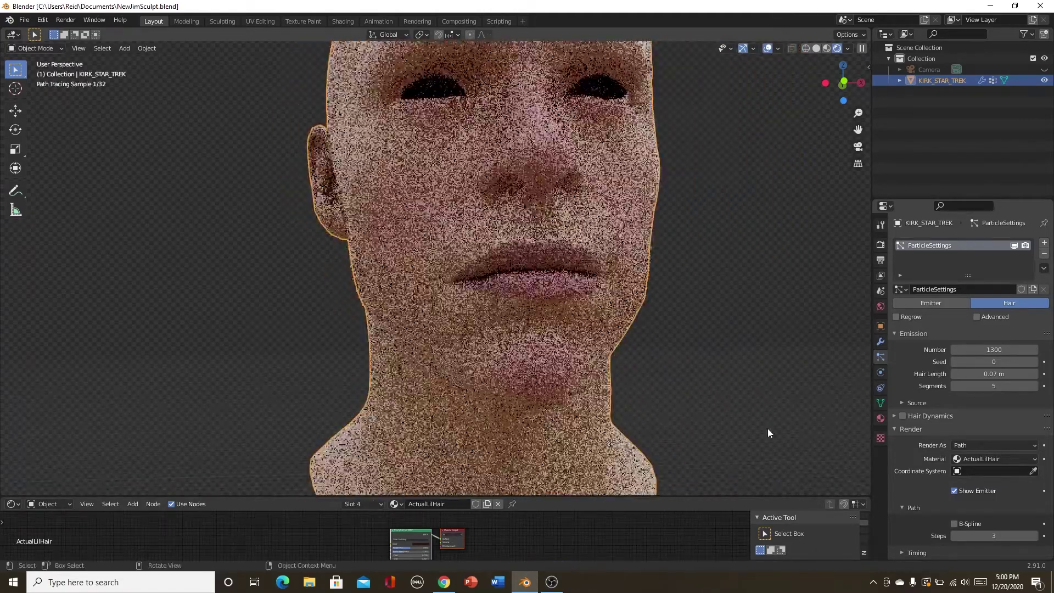
Set the hair shape's tip diameter to 1 m and save the file
scroll(950, 454, "down", 8)
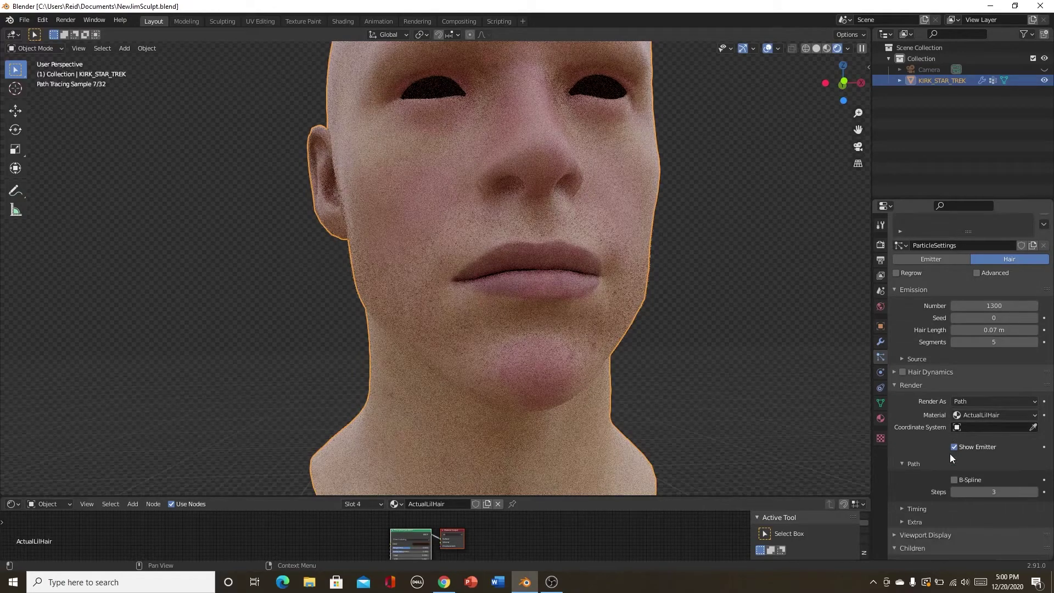
scroll(948, 459, "down", 20)
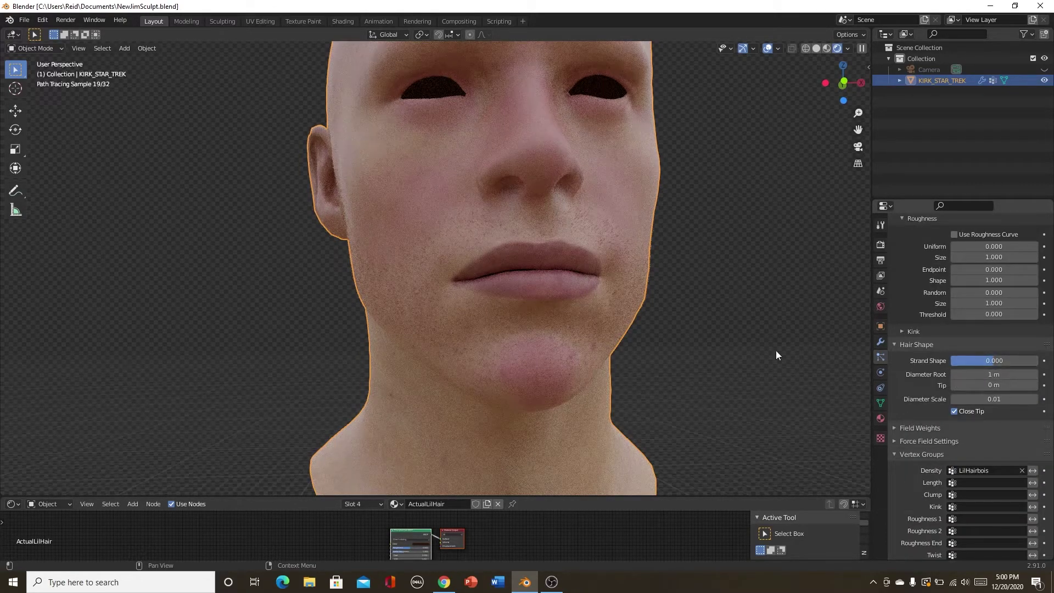
scroll(976, 388, "up", 1)
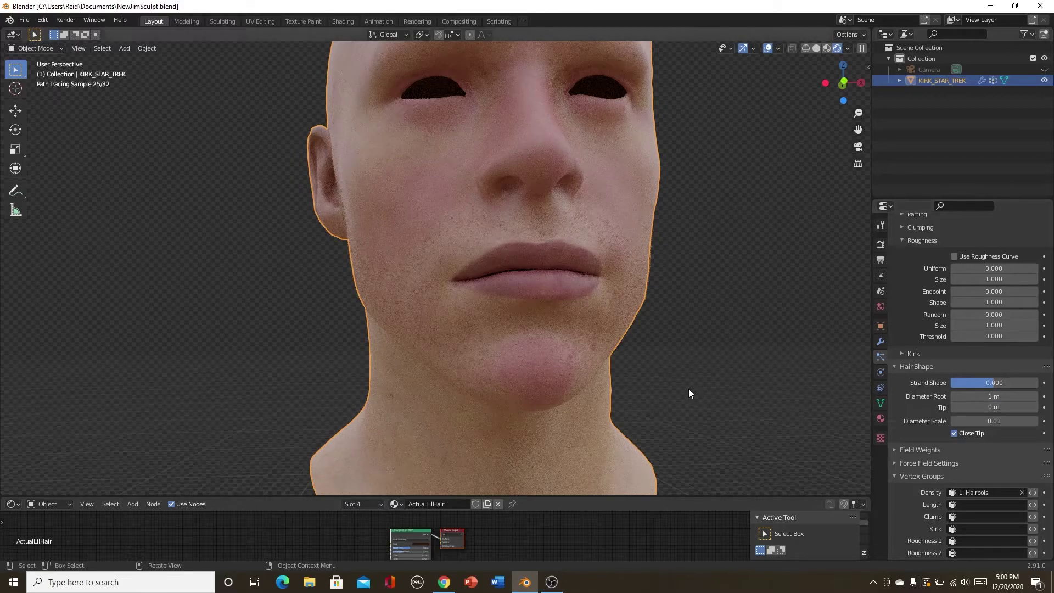
scroll(688, 388, "up", 2)
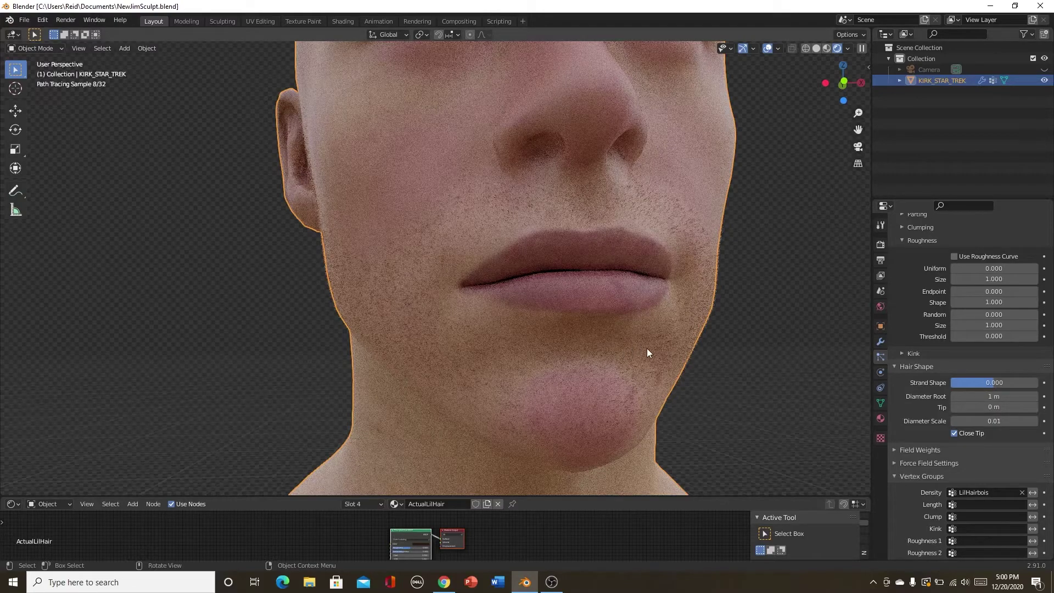
left_click(1013, 408)
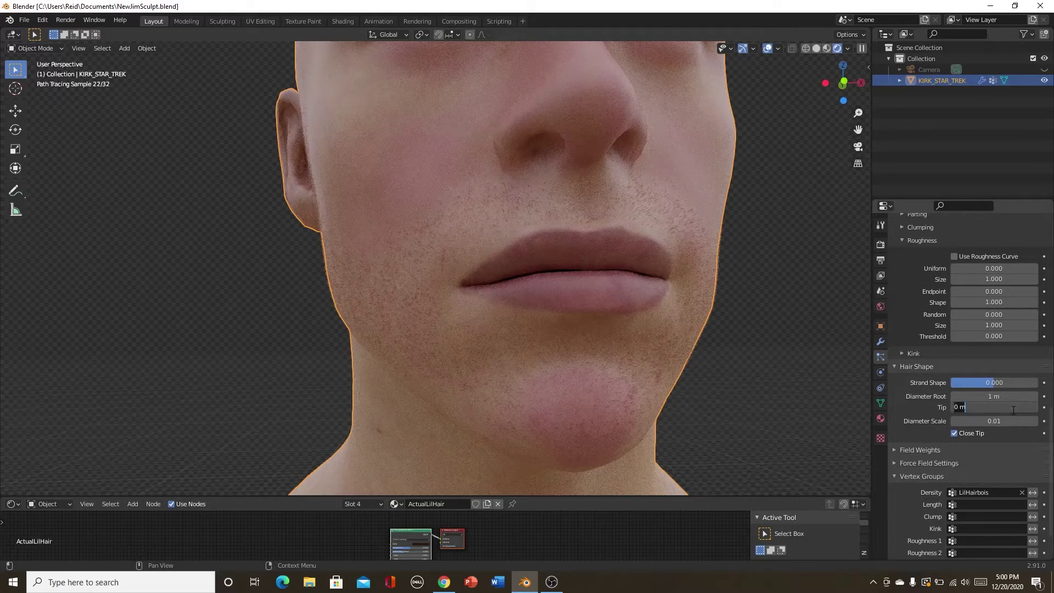
type("1")
key("Return")
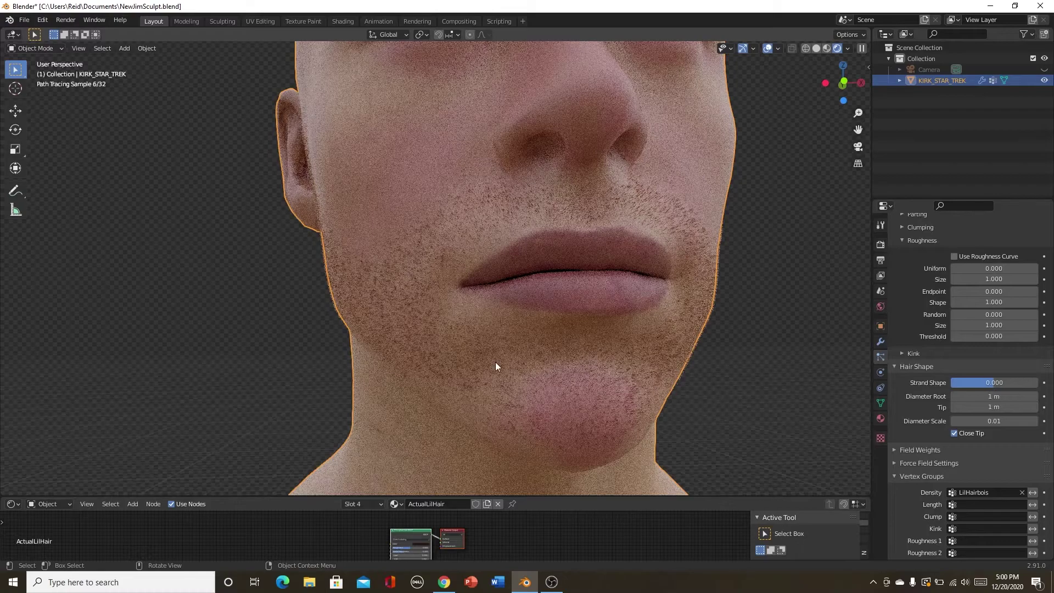
key("ctrl+s")
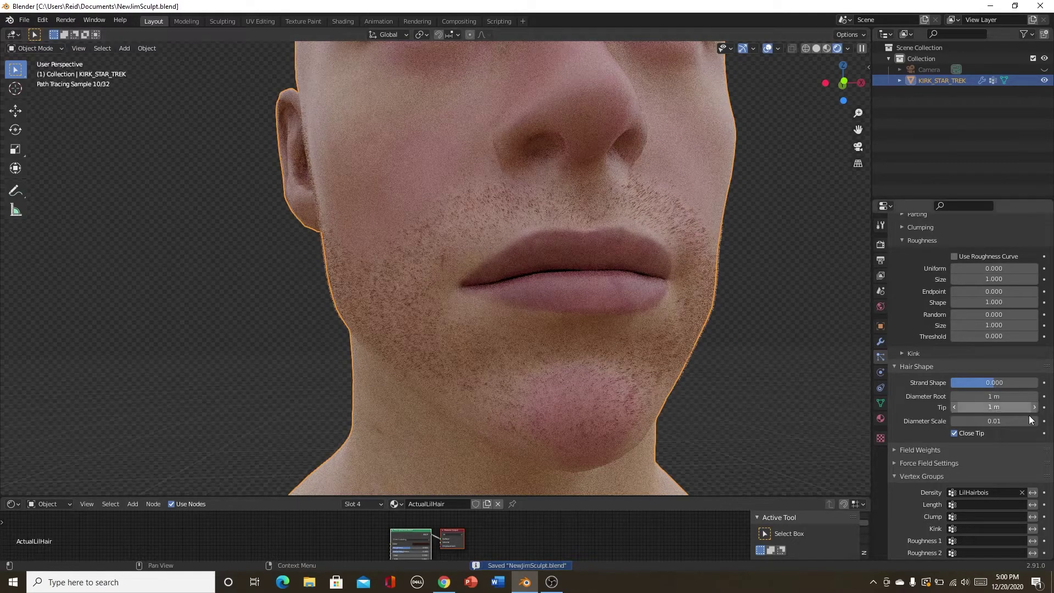
Set the hair length to 0.1 m in Material Preview shading, and return the viewport to Rendered shading
scroll(1027, 426, "up", 15)
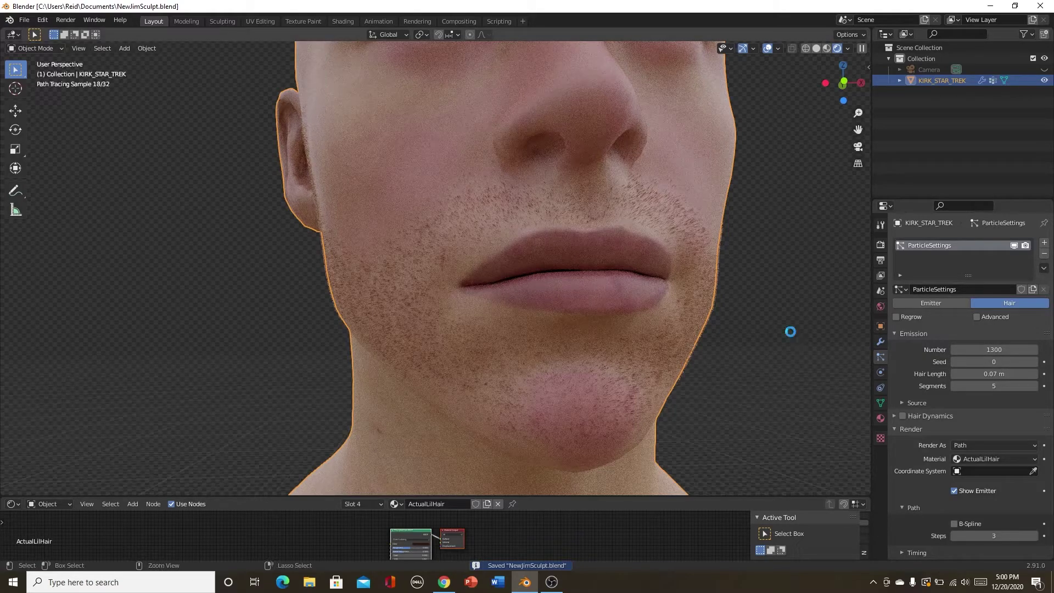
left_click(825, 48)
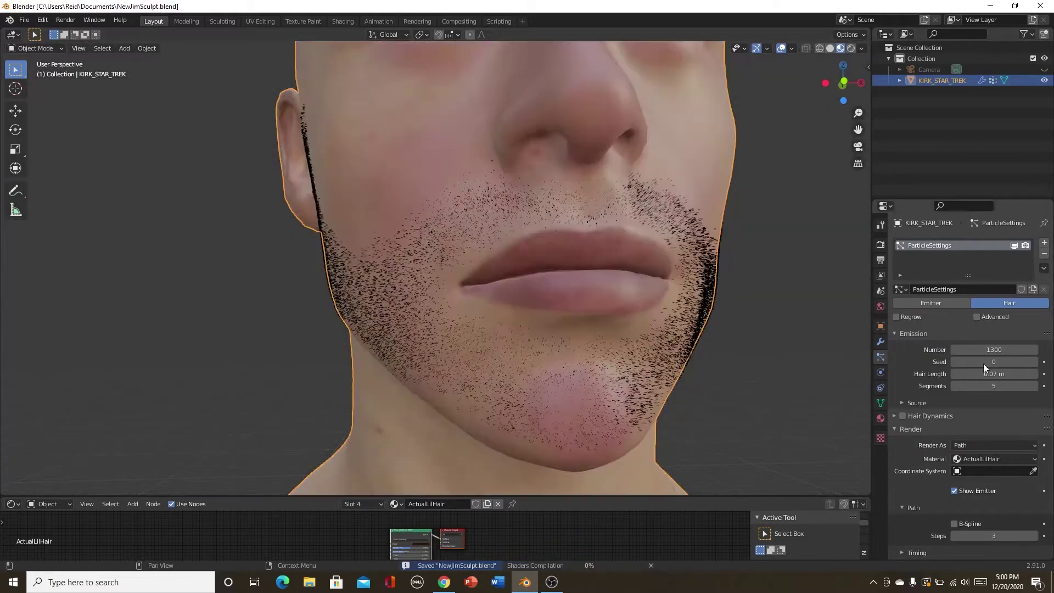
left_click(1003, 374)
type("0.1")
key("Return")
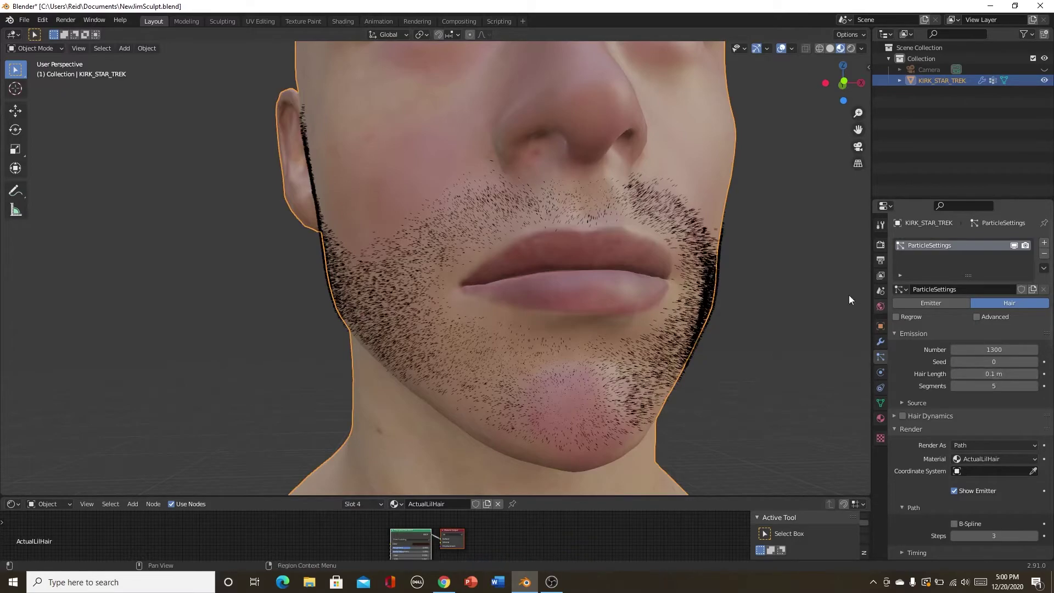
left_click(851, 49)
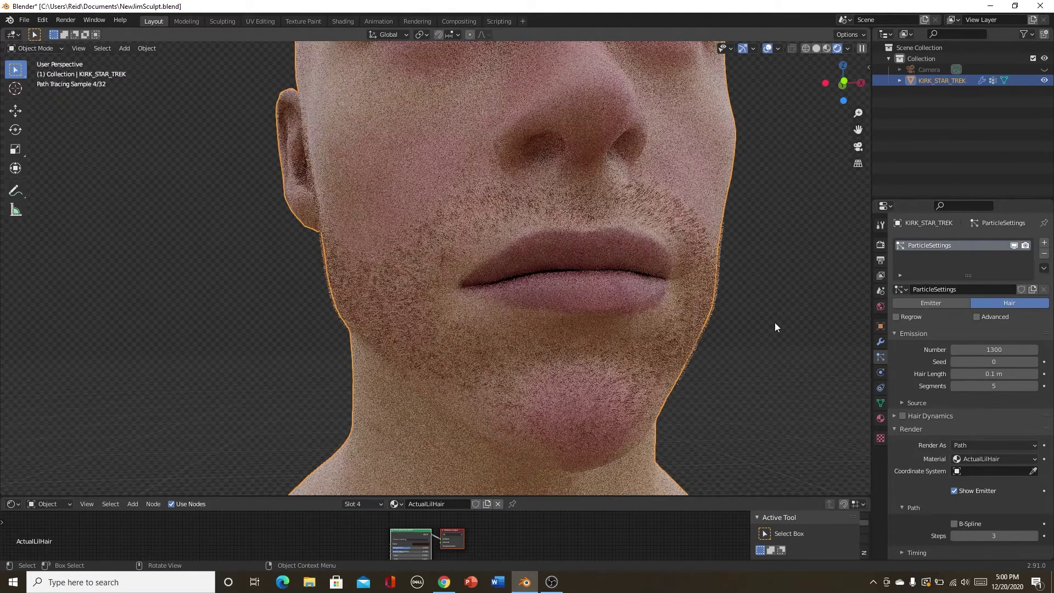
Save the file and adjust the brightness of the ActualLilHair material's colour in Material Preview shading
key("ctrl+s")
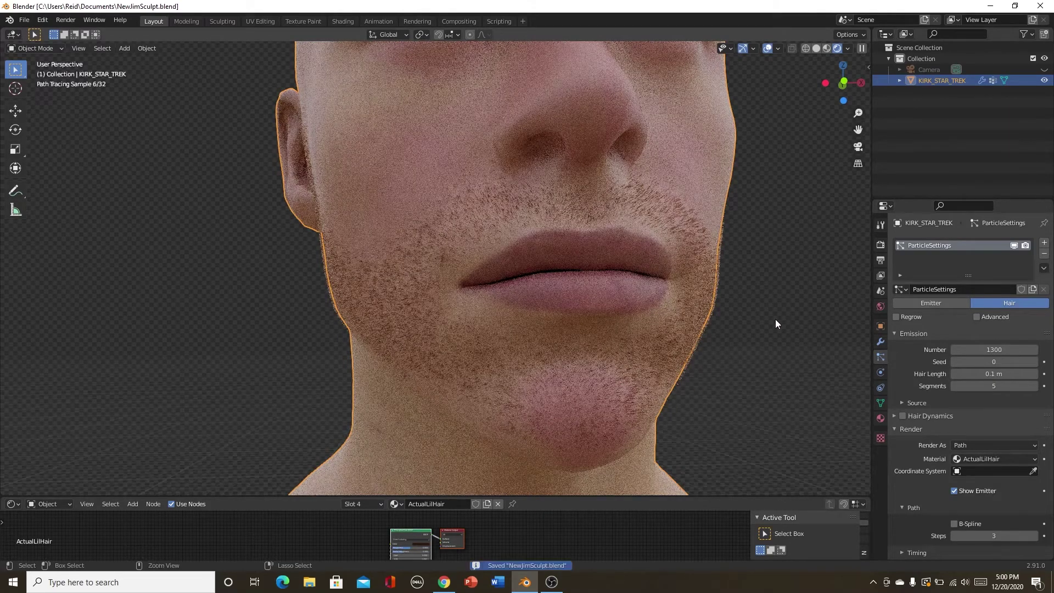
left_click(826, 49)
left_click(881, 419)
left_click(1010, 383)
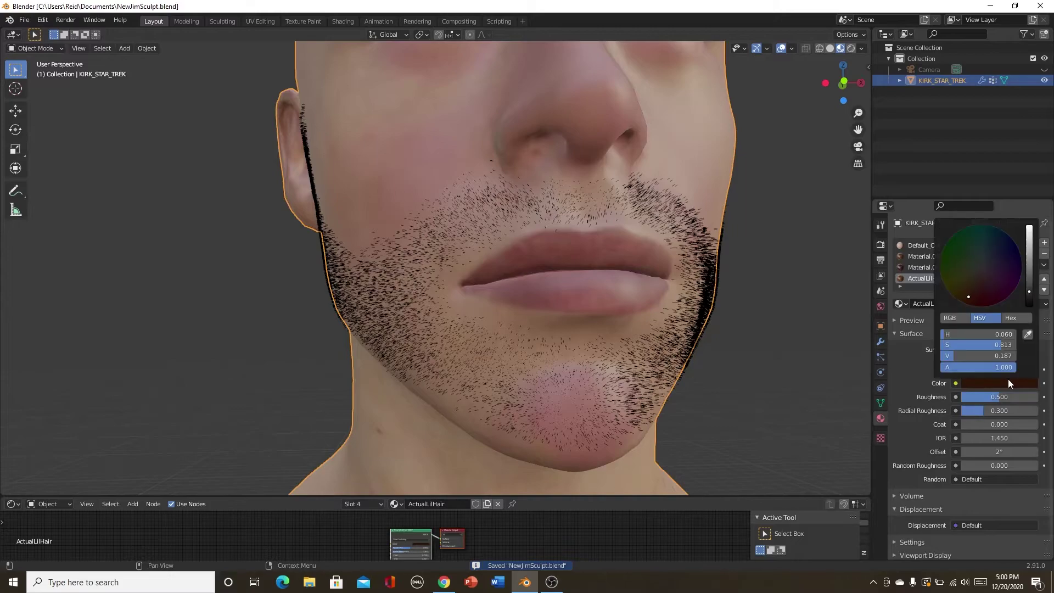
left_click_drag(978, 356, 989, 356)
left_click(881, 358)
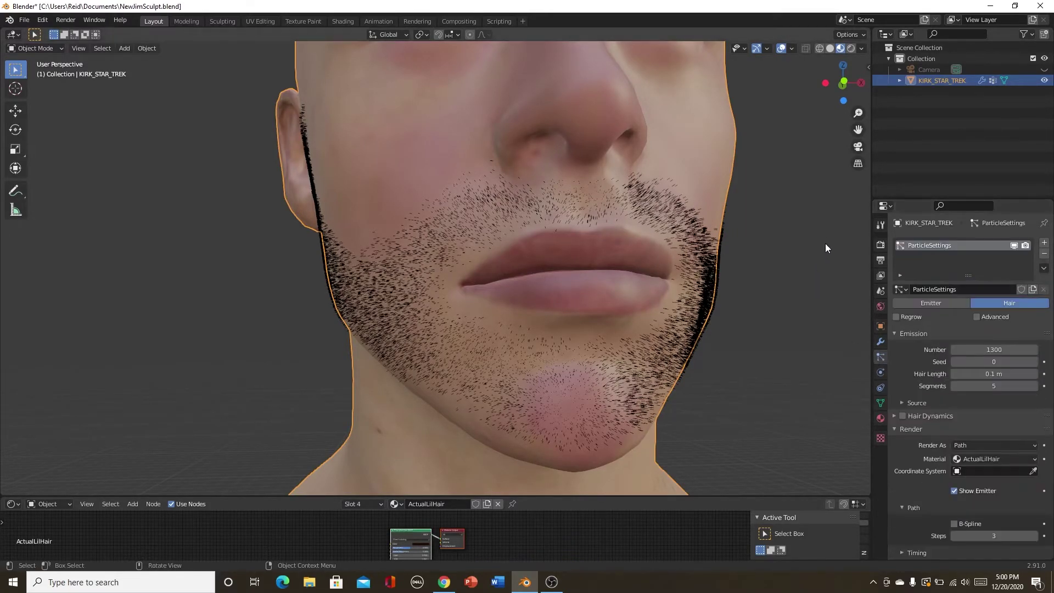
Save the file again and preview the stubble on the whole head in Rendered viewport shading
key("ctrl+s")
left_click(851, 49)
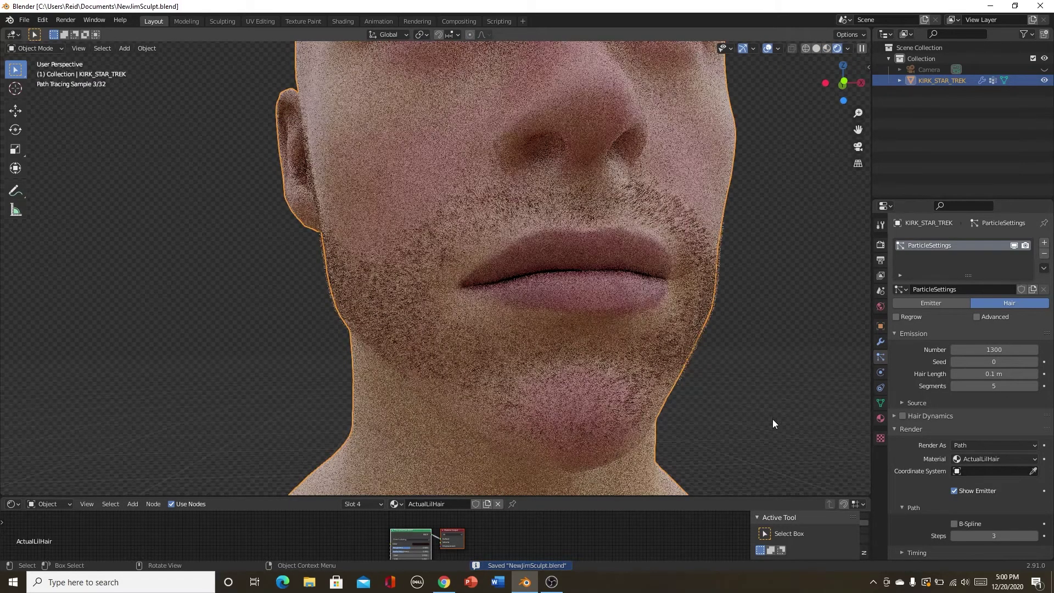
scroll(772, 420, "down", 2)
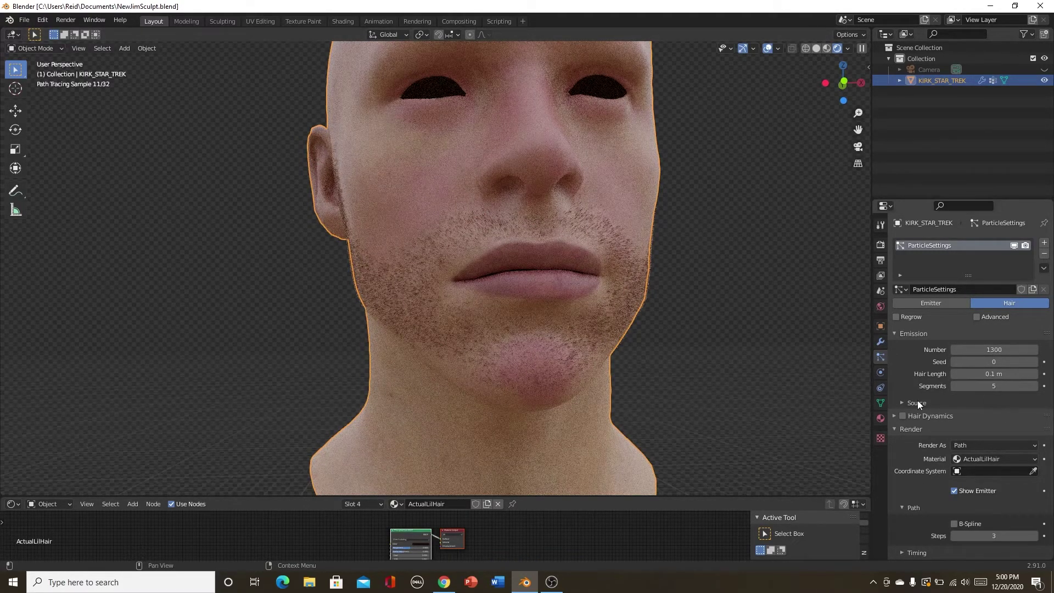
scroll(605, 429, "down", 1)
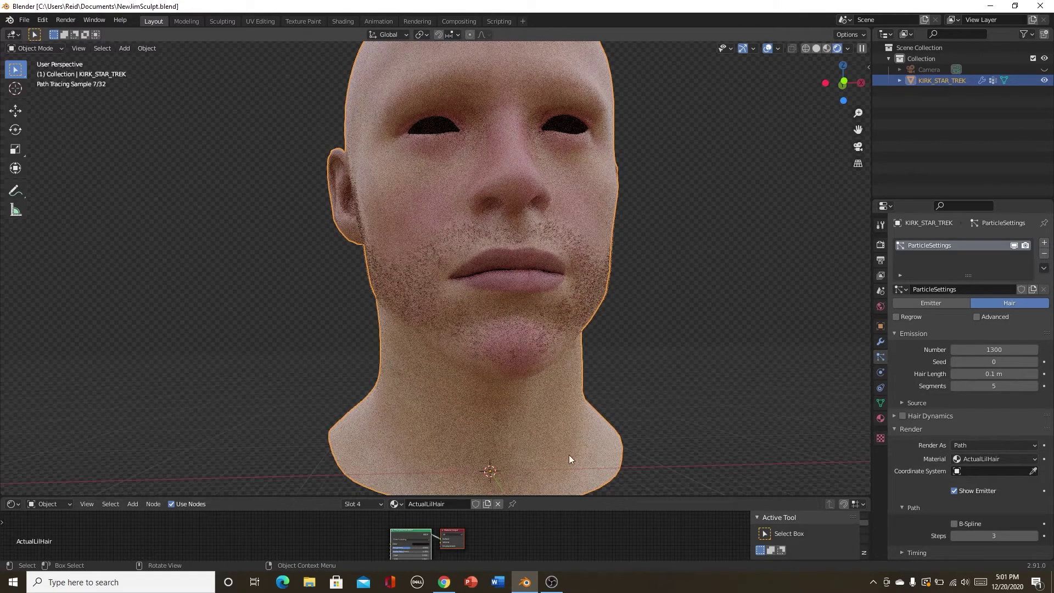
left_click(545, 545)
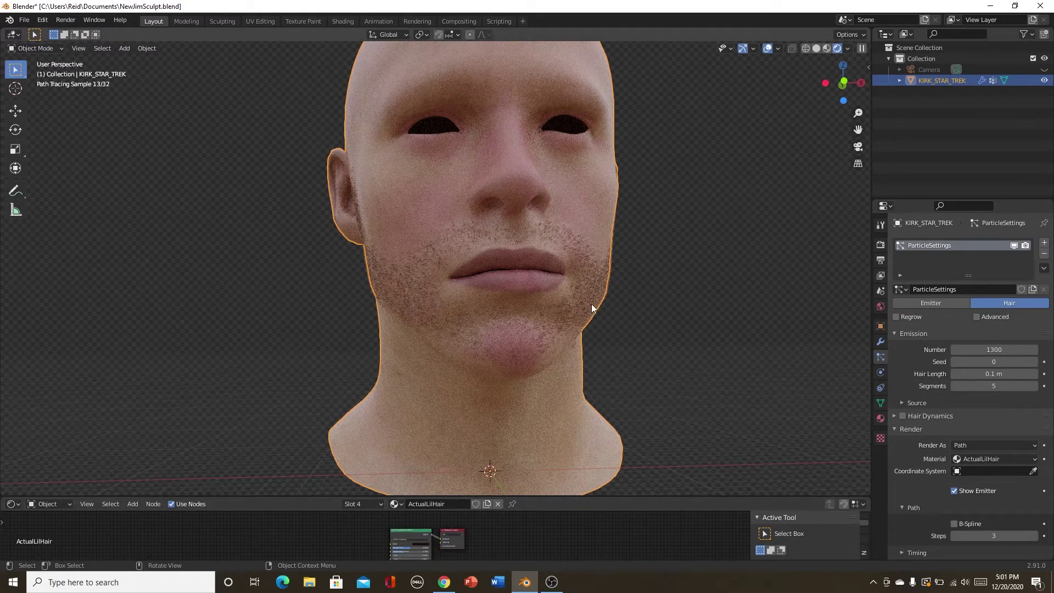